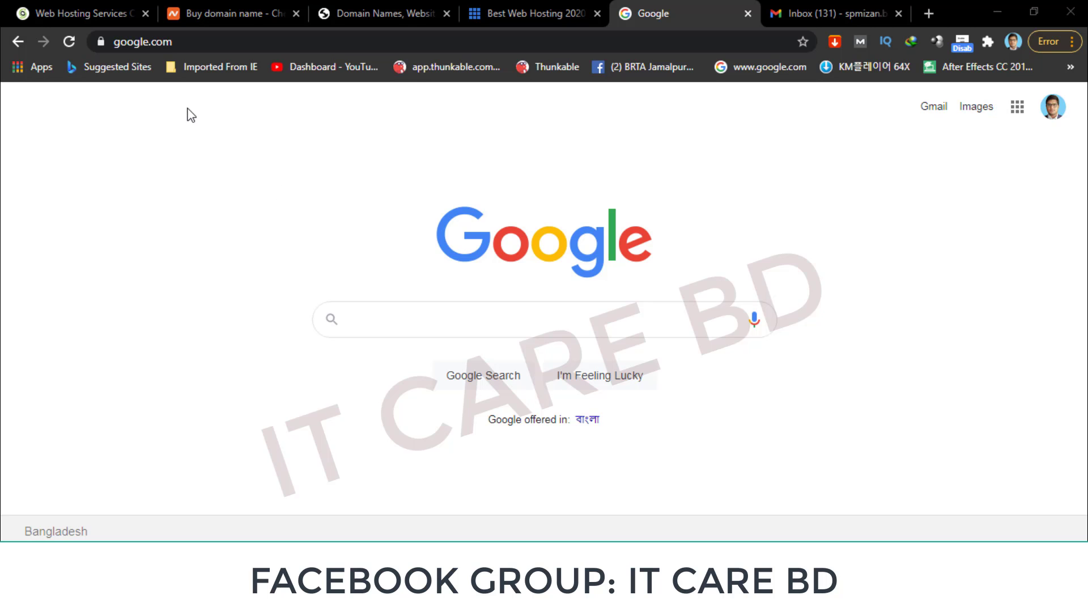
# Browse the SiteGround, Namecheap, GoDaddy and Bluehost tabs, then return to SiteGround's HOSTING menu.
pyautogui.click(91, 10)
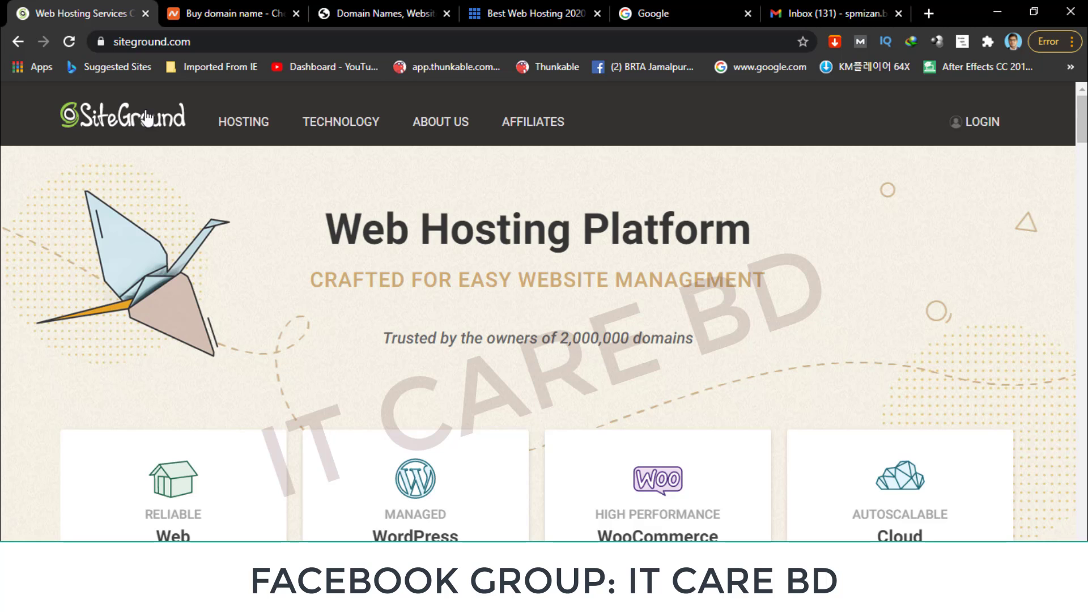
pyautogui.click(202, 14)
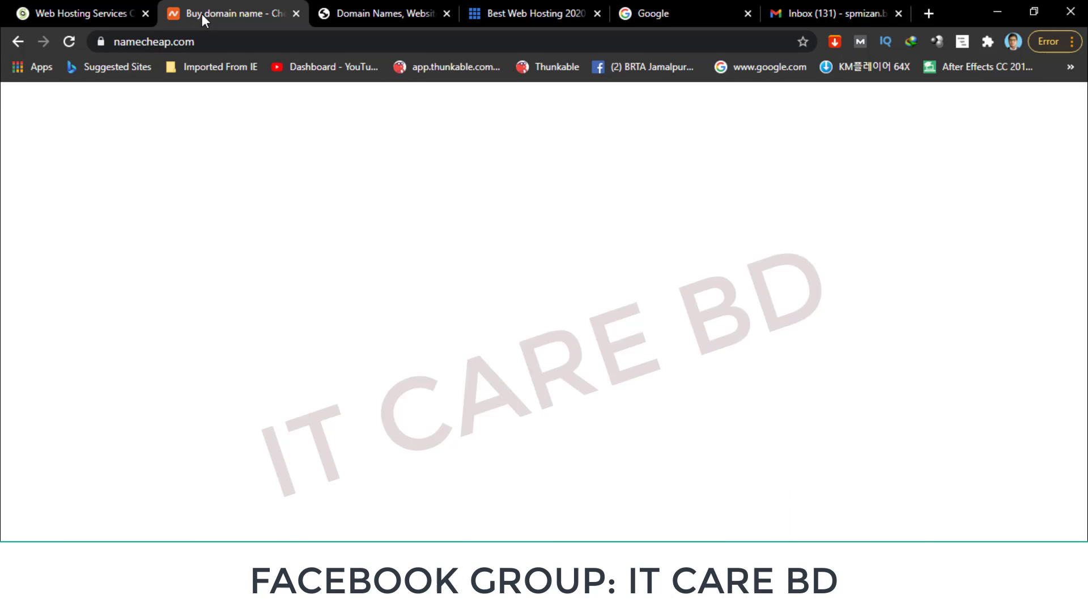
pyautogui.click(114, 97)
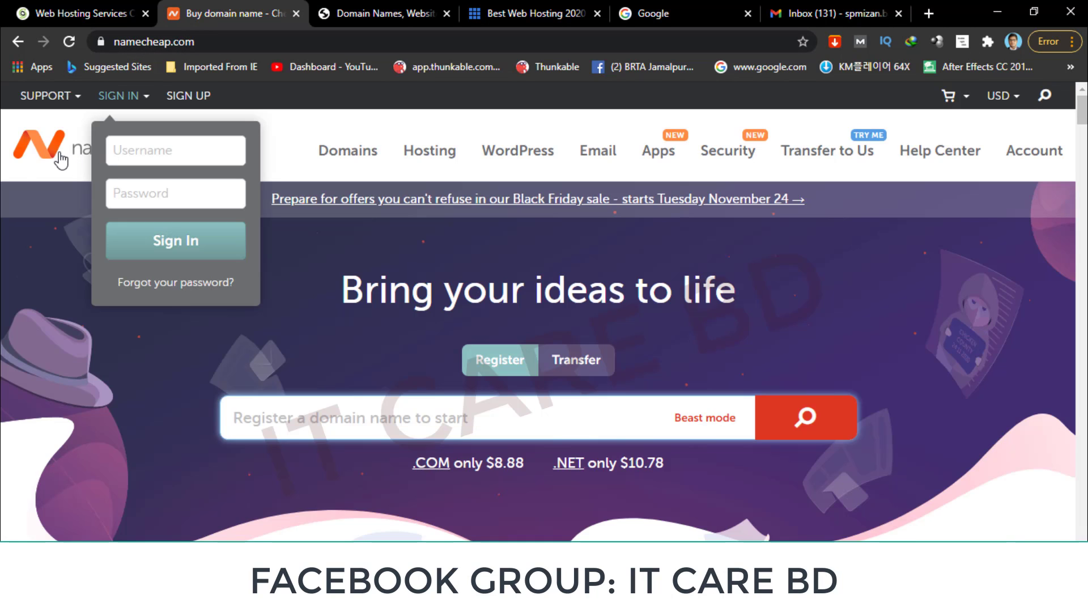
pyautogui.click(340, 13)
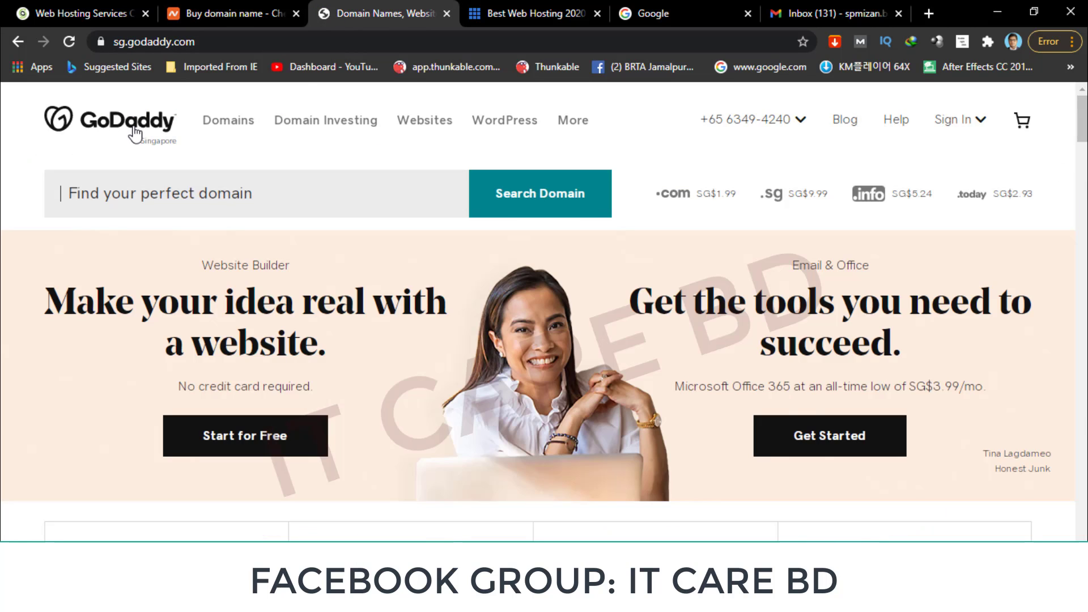
pyautogui.click(510, 11)
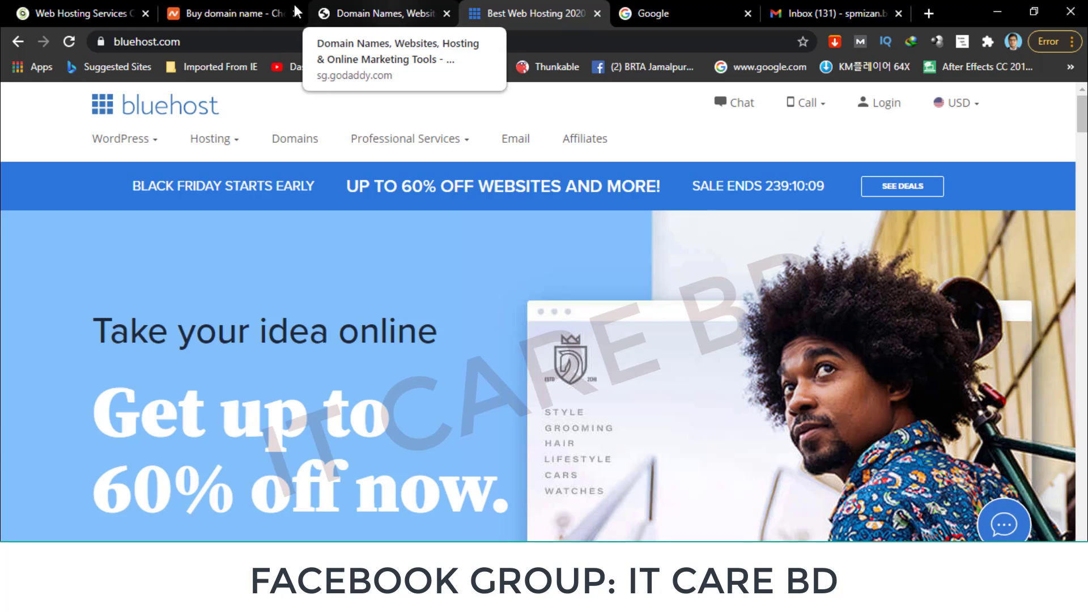
pyautogui.click(76, 12)
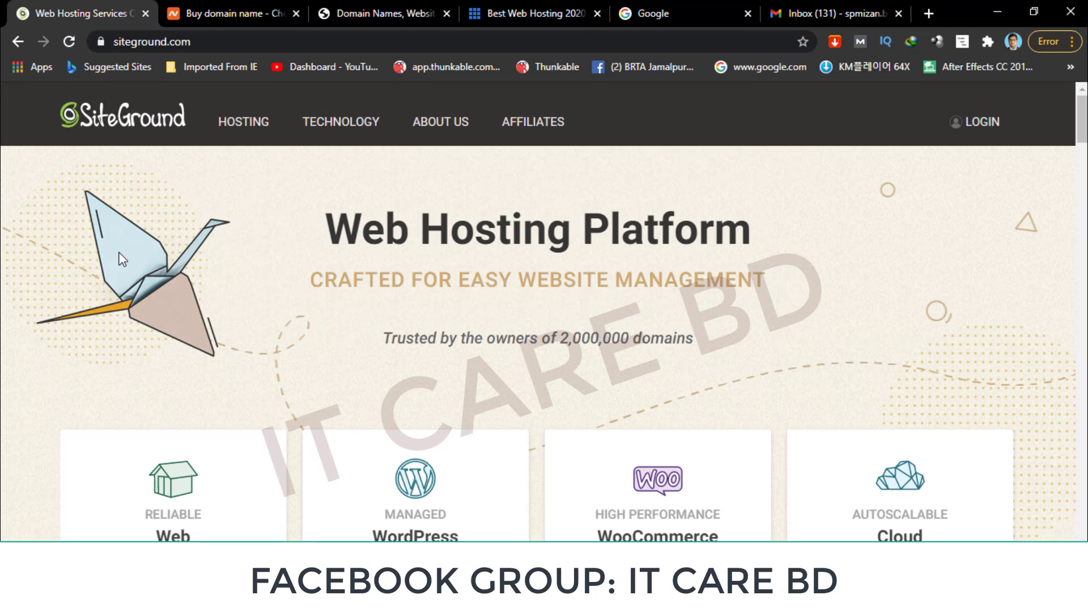
pyautogui.moveTo(239, 121)
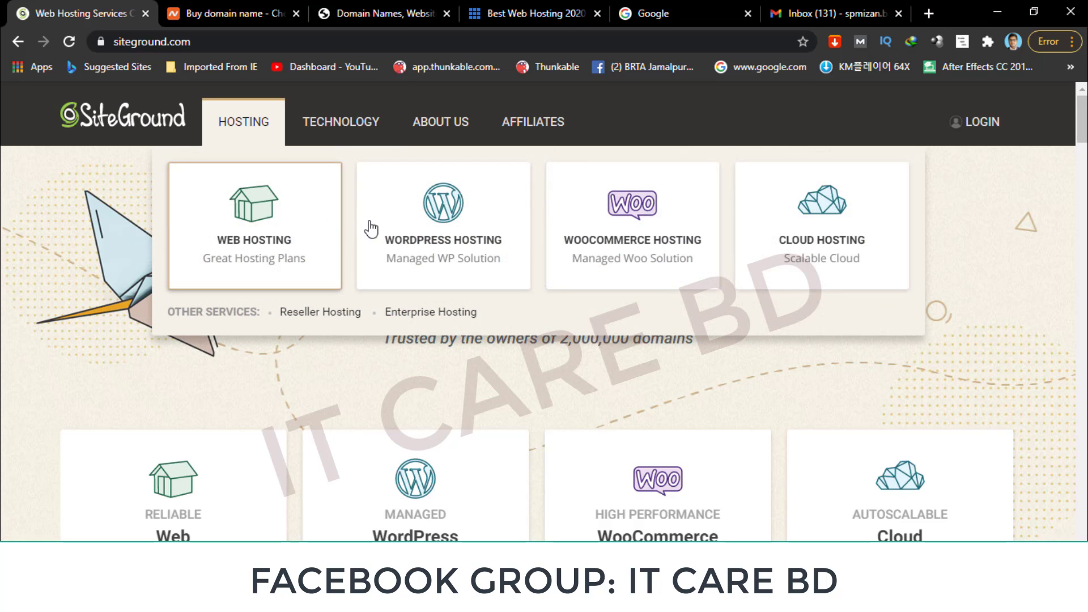
# Order the StartUp plan at $6.99/mo from SiteGround's WordPress Hosting page.
pyautogui.click(443, 232)
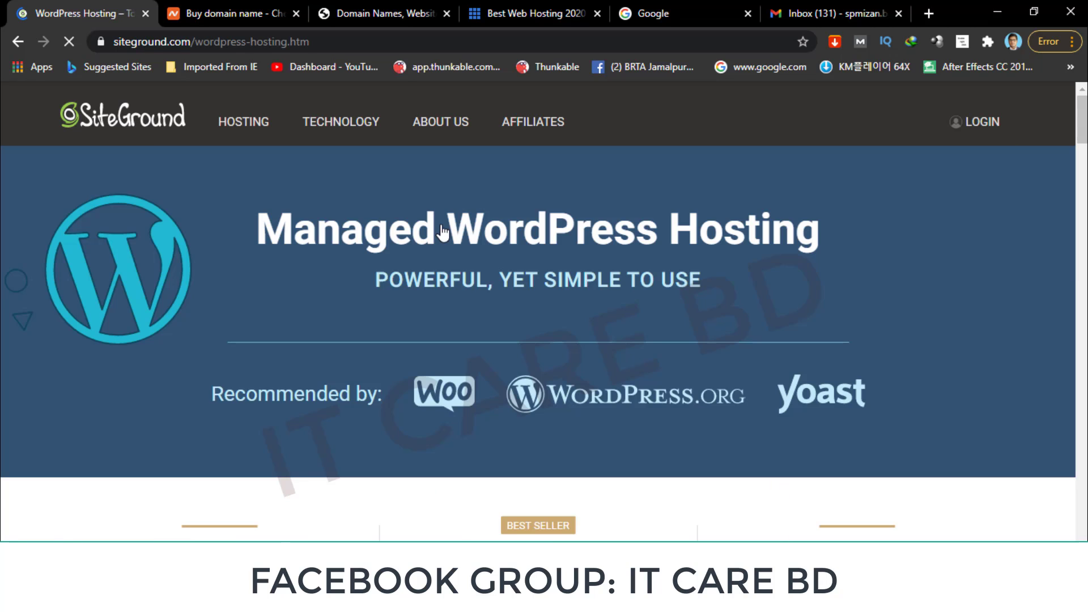
pyautogui.scroll(-8, 444, 292)
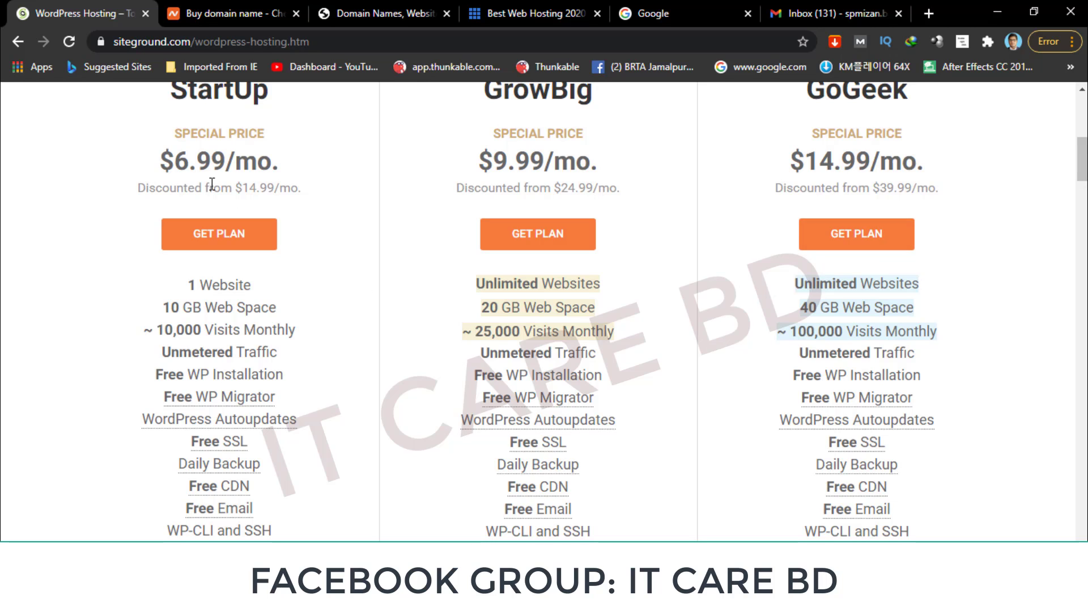
pyautogui.scroll(1, 190, 166)
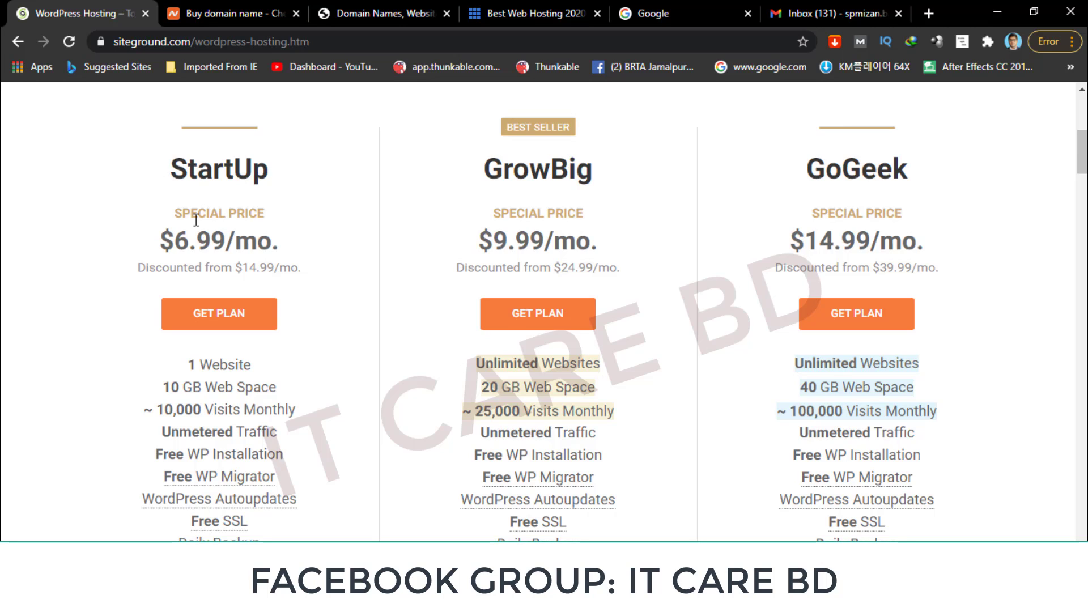
pyautogui.click(224, 325)
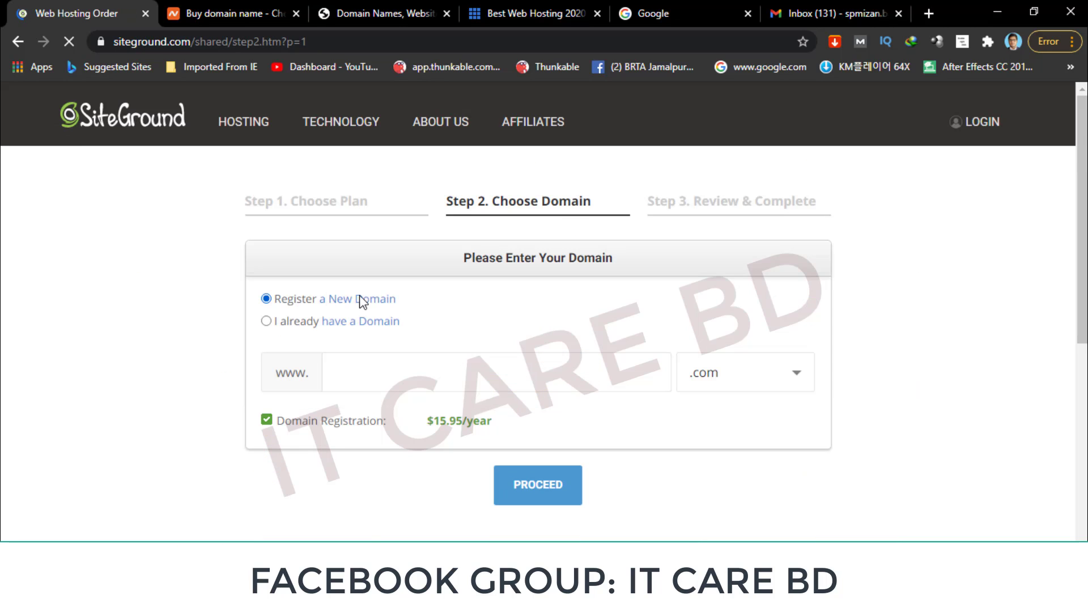
# Enter a new domain name, submit it, and reload the broken unstyled order page.
pyautogui.click(365, 373)
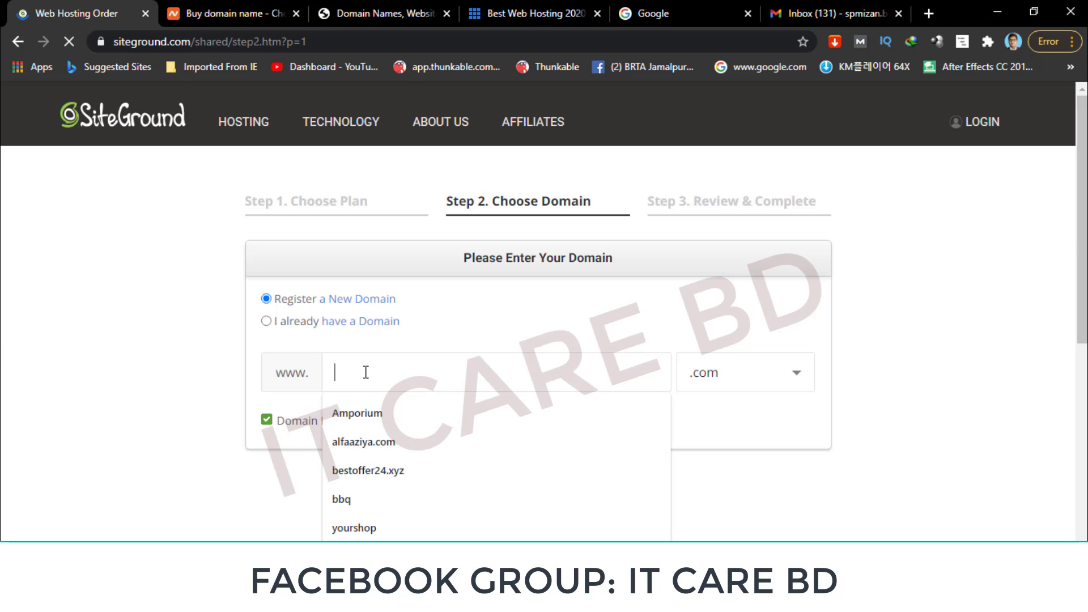
pyautogui.write('g')
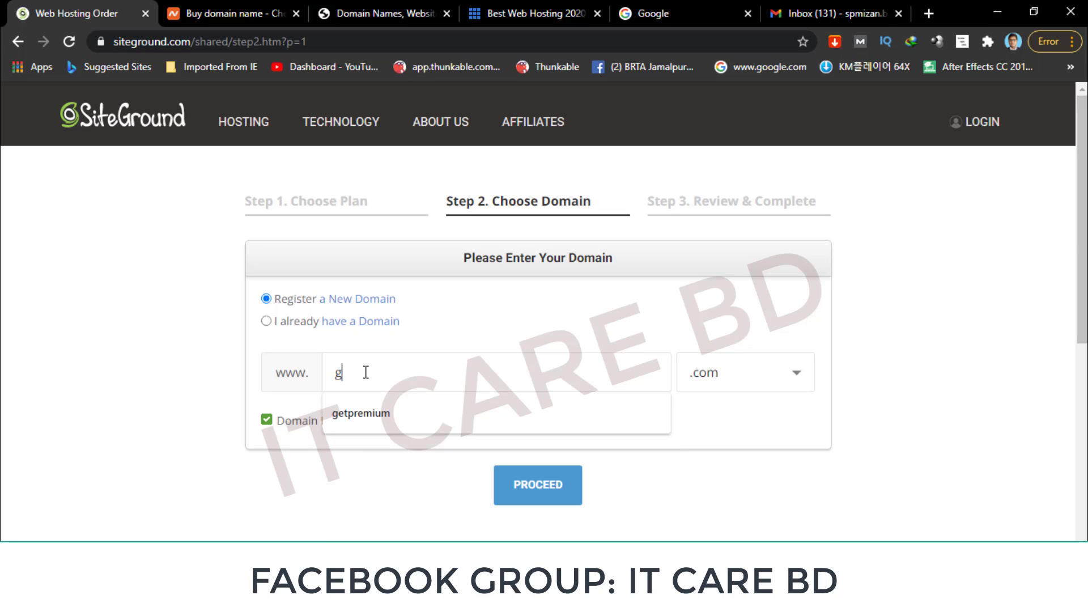
pyautogui.write('olfcardworld')
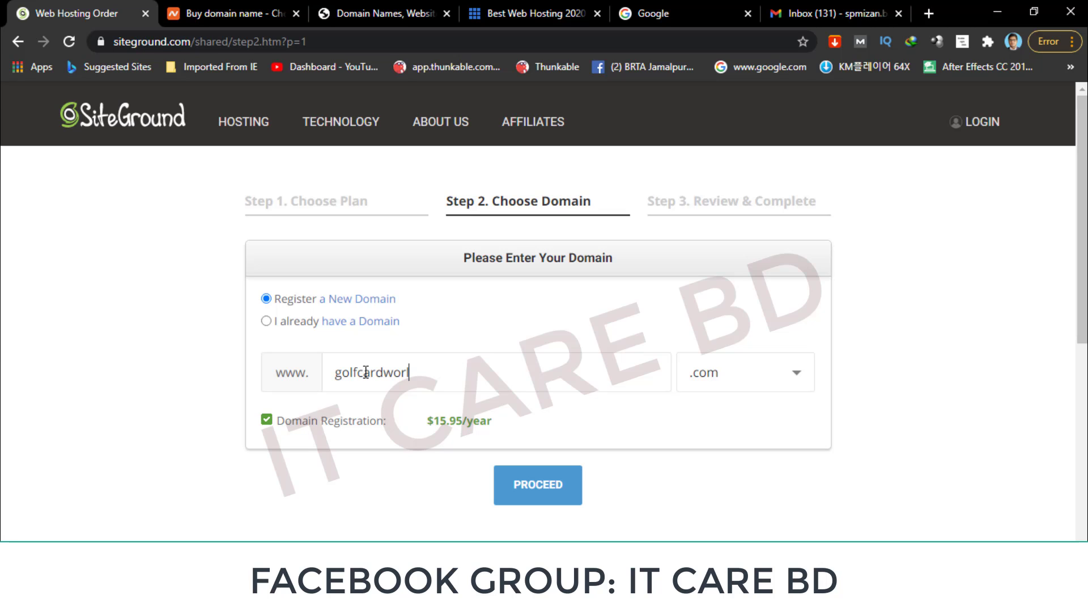
pyautogui.click(532, 479)
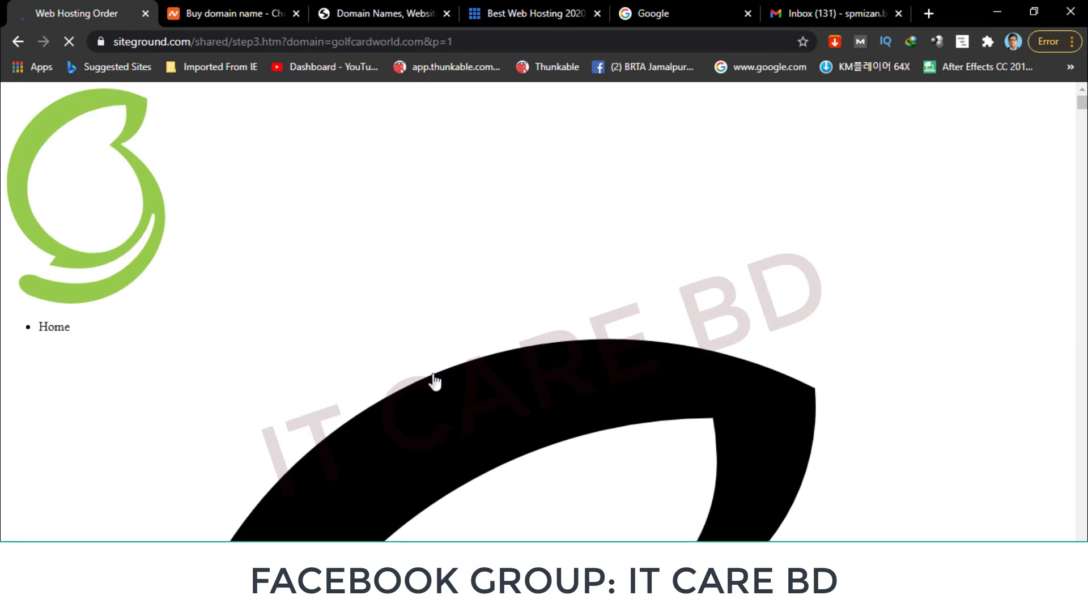
pyautogui.scroll(-10, 436, 382)
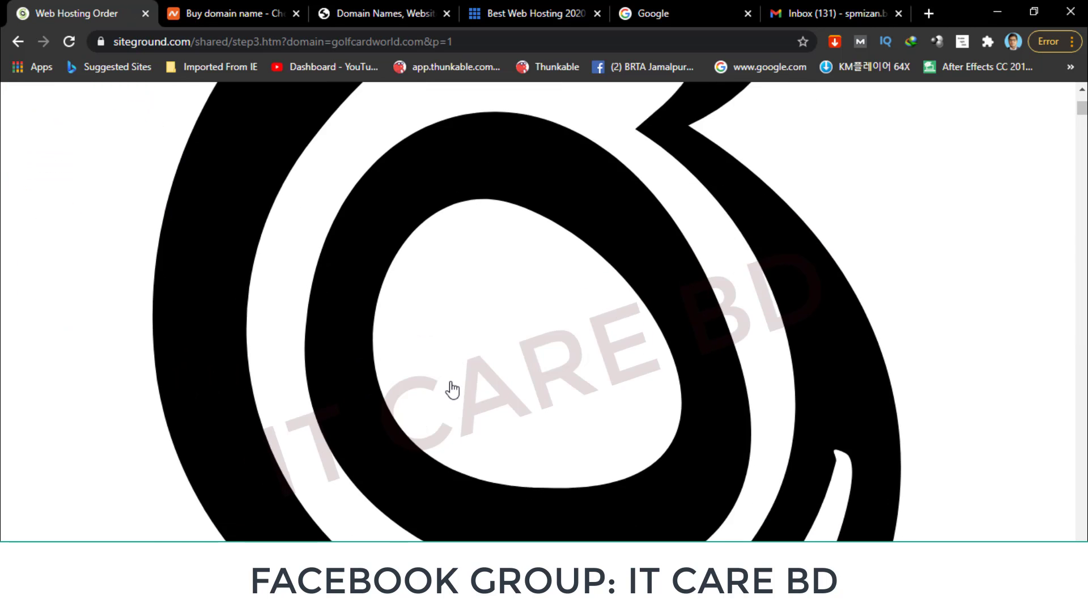
pyautogui.scroll(-10, 452, 390)
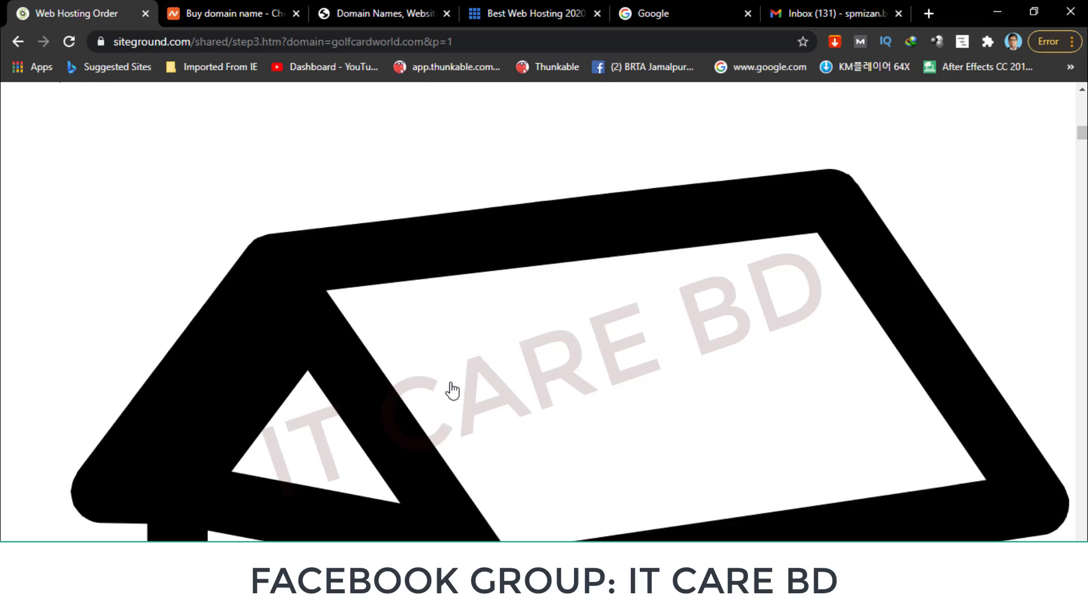
pyautogui.scroll(-5, 451, 390)
pyautogui.click(69, 43)
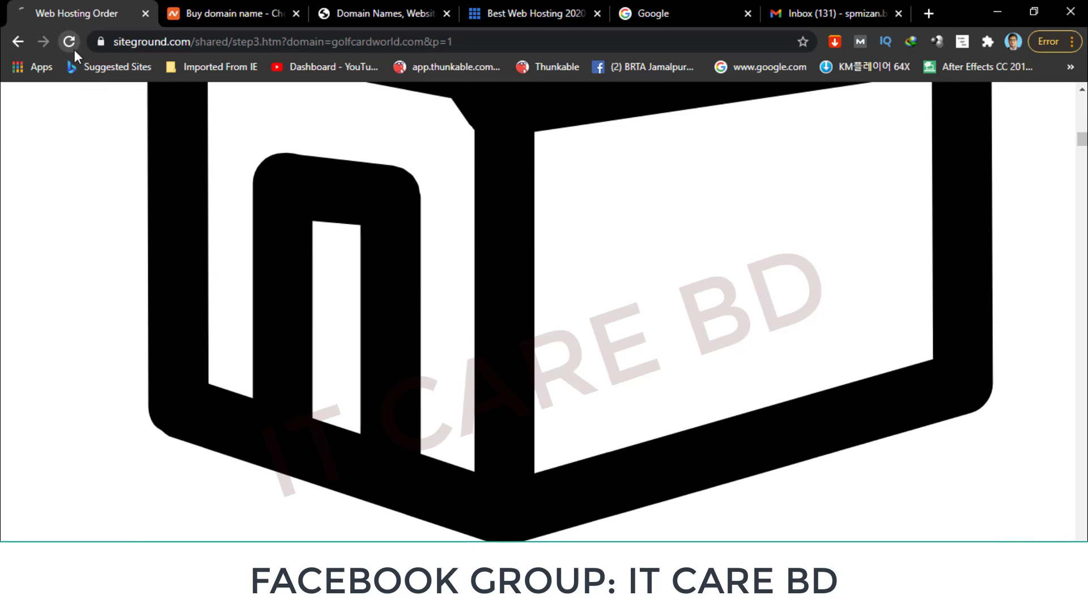
# Submit bestgolfcardworld.com with the .com extension to reach Review & Complete.
pyautogui.write('bestgolfcardworld')
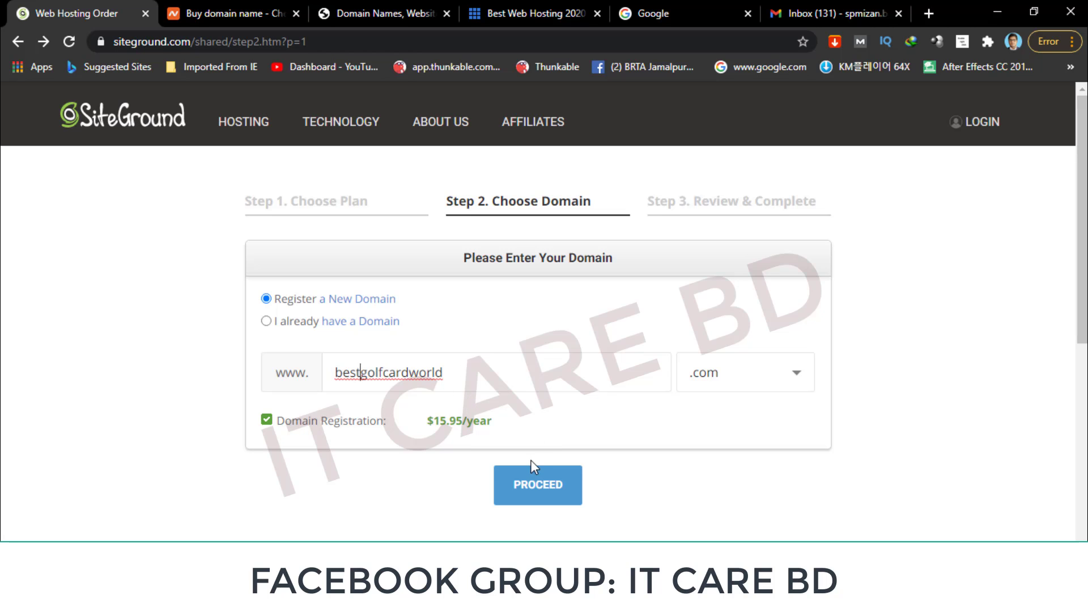
pyautogui.click(785, 371)
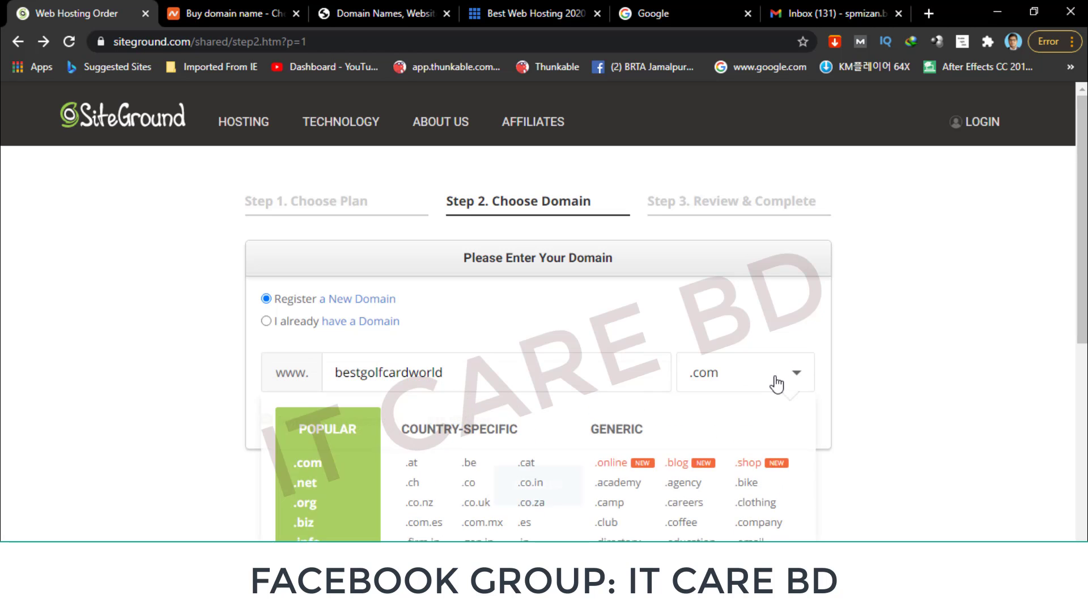
pyautogui.click(776, 384)
pyautogui.click(758, 386)
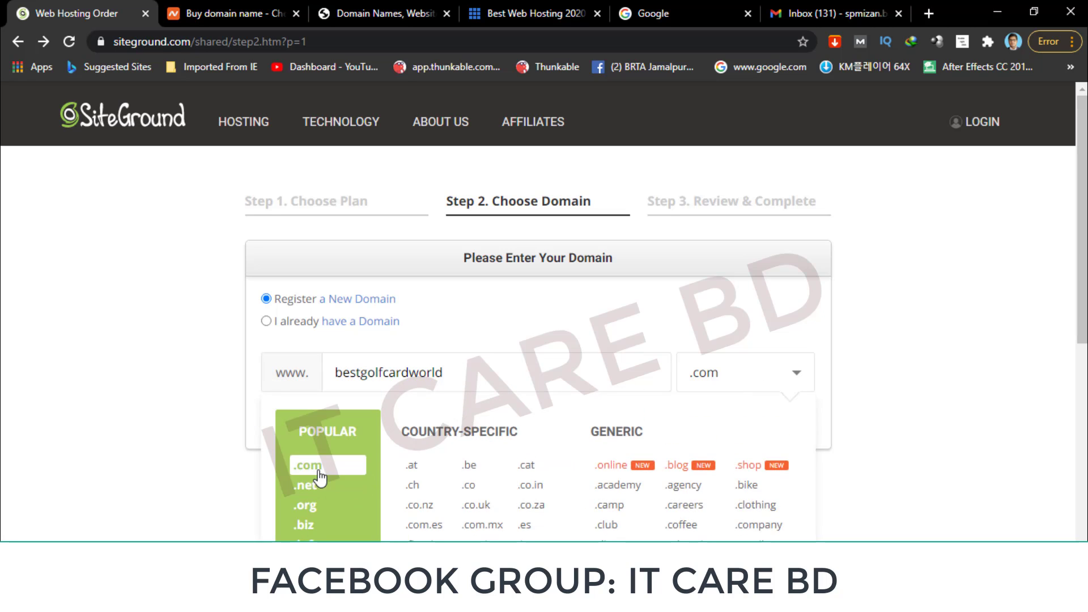
pyautogui.click(319, 466)
pyautogui.click(552, 492)
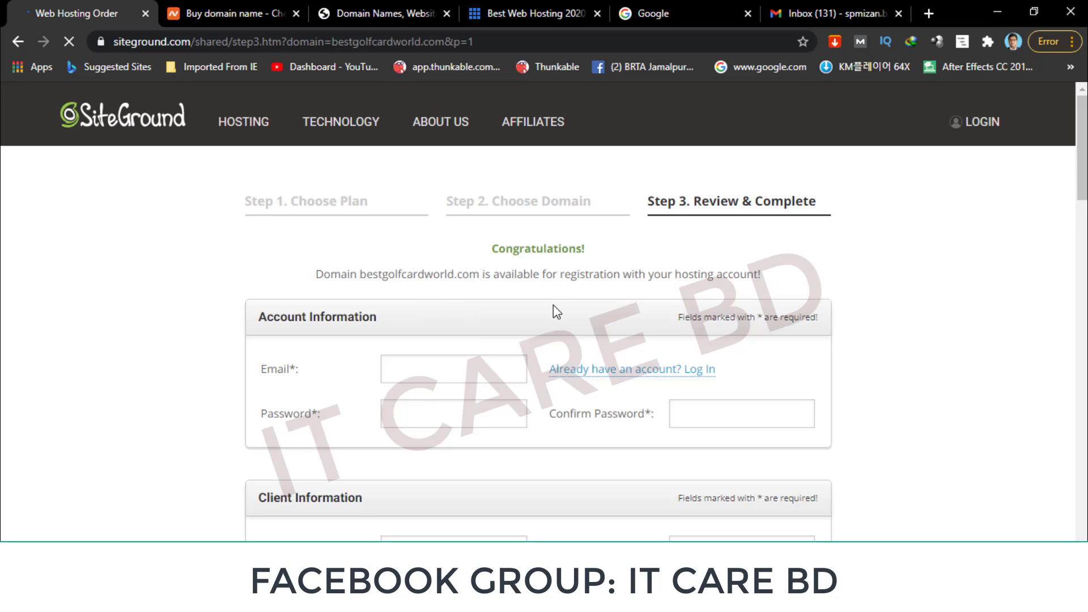
# Fill in the account e-mail address using the browser's suggestion.
pyautogui.scroll(-1, 491, 333)
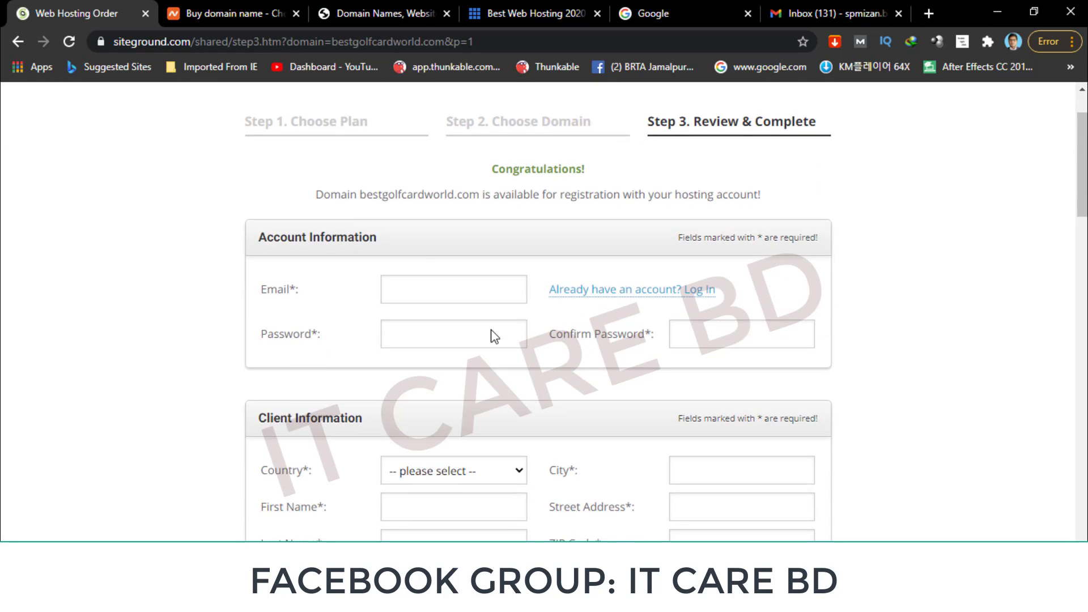
pyautogui.click(455, 294)
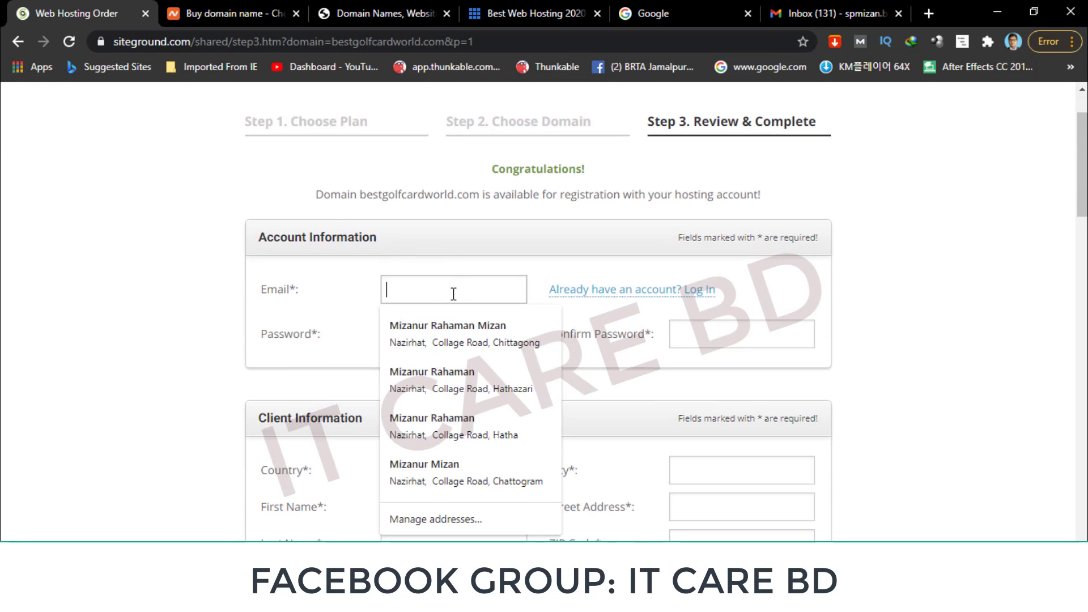
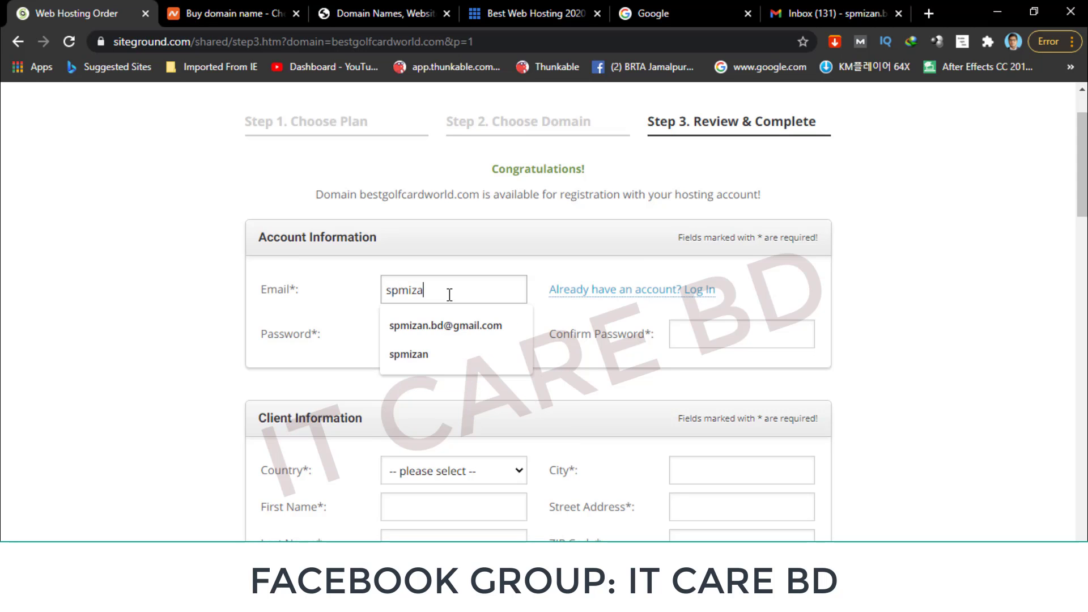
pyautogui.click(468, 313)
# Enter the account password and confirm it in the Confirm Password field.
pyautogui.click(397, 334)
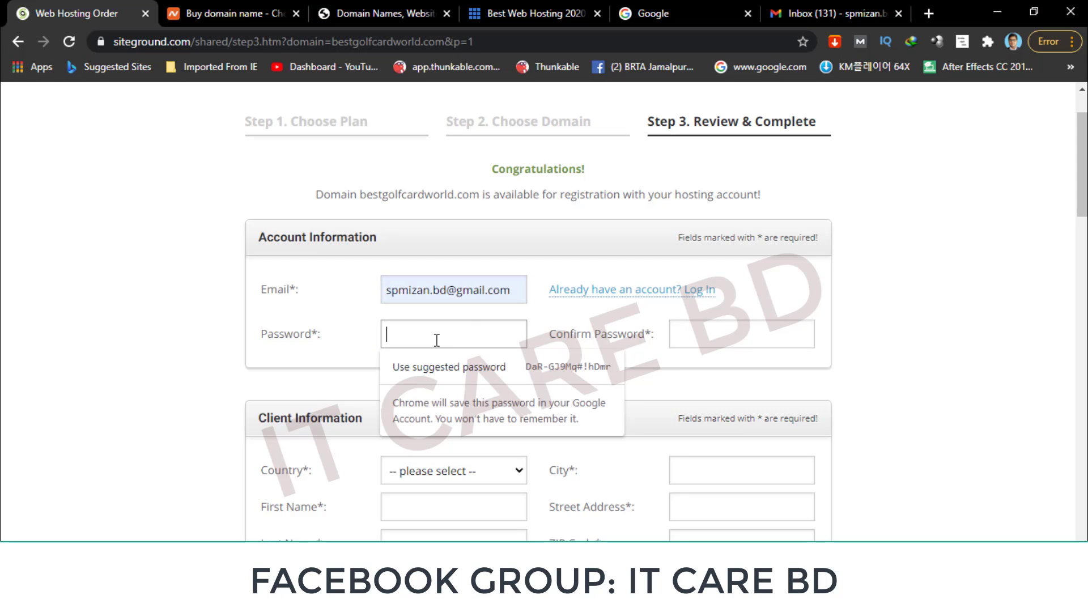
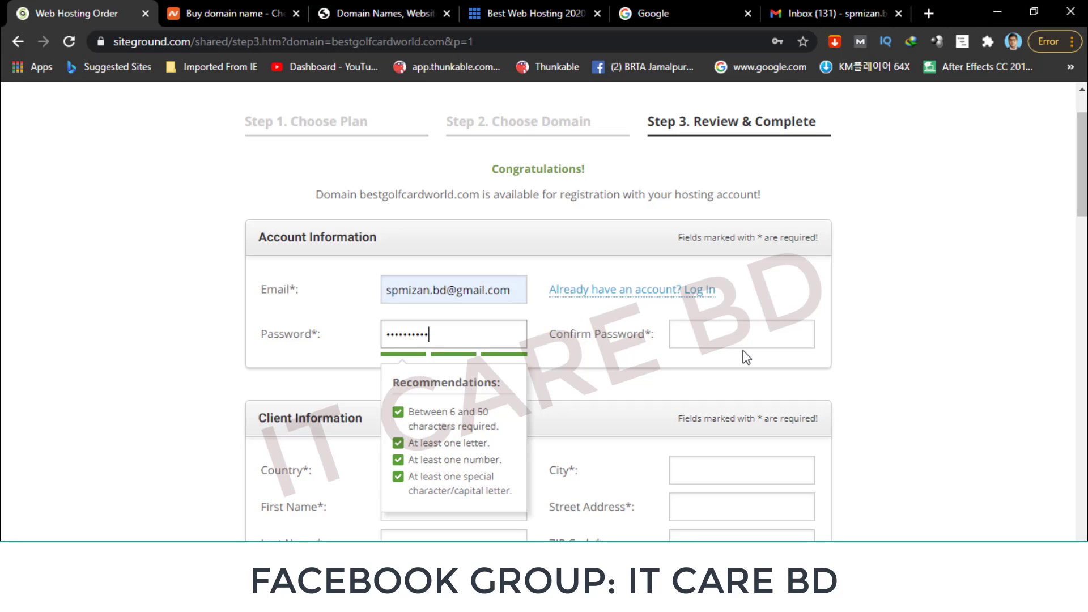
pyautogui.click(746, 347)
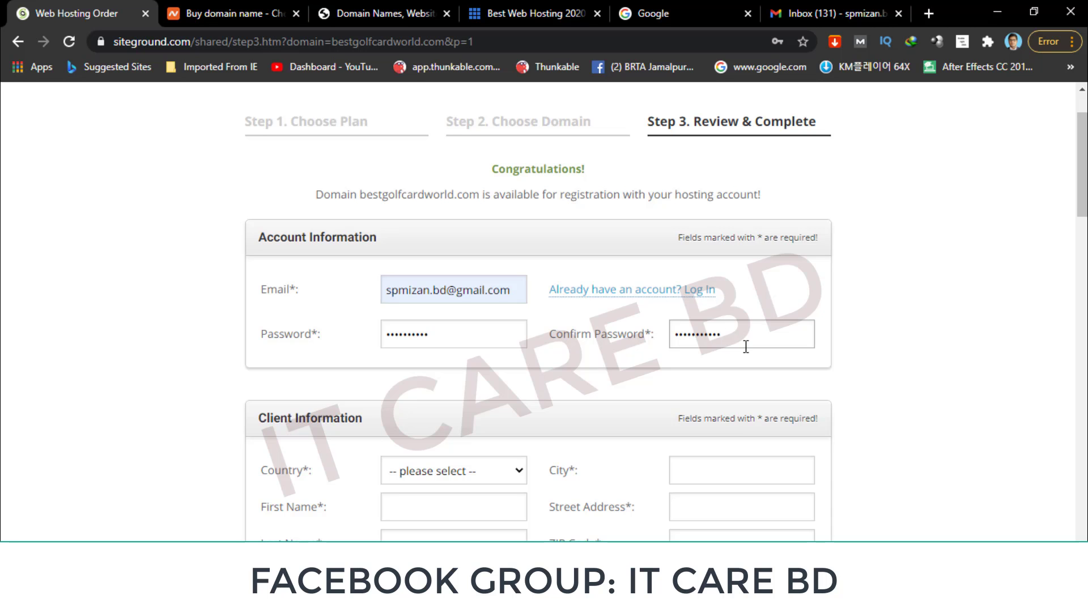
pyautogui.scroll(-4, 746, 346)
# Accept the SiteGround terms of service and opt in to news and offers emails.
pyautogui.scroll(-1, 472, 312)
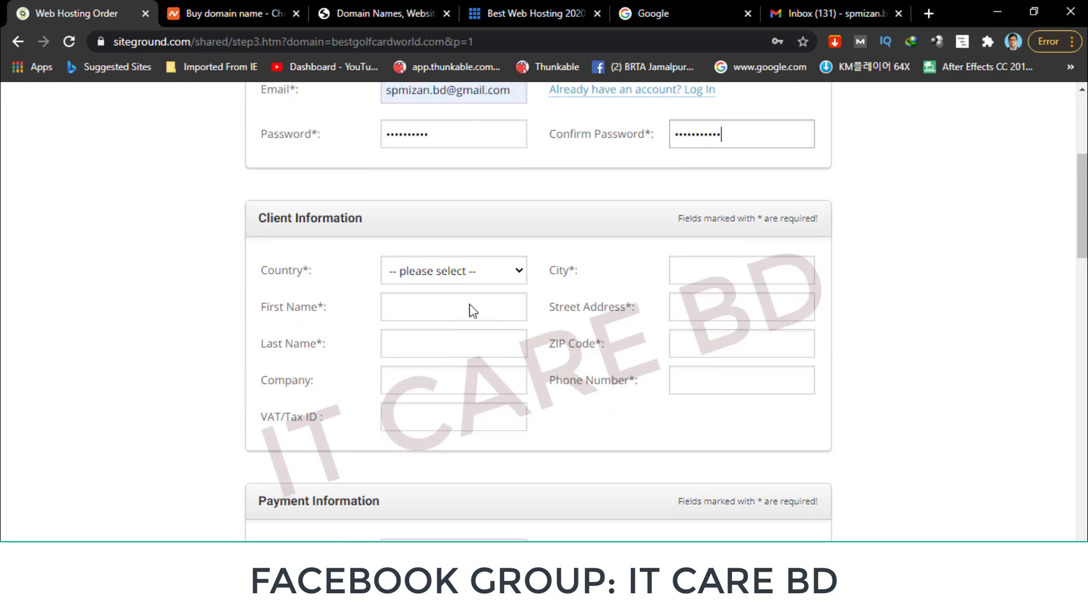
pyautogui.scroll(-1, 471, 310)
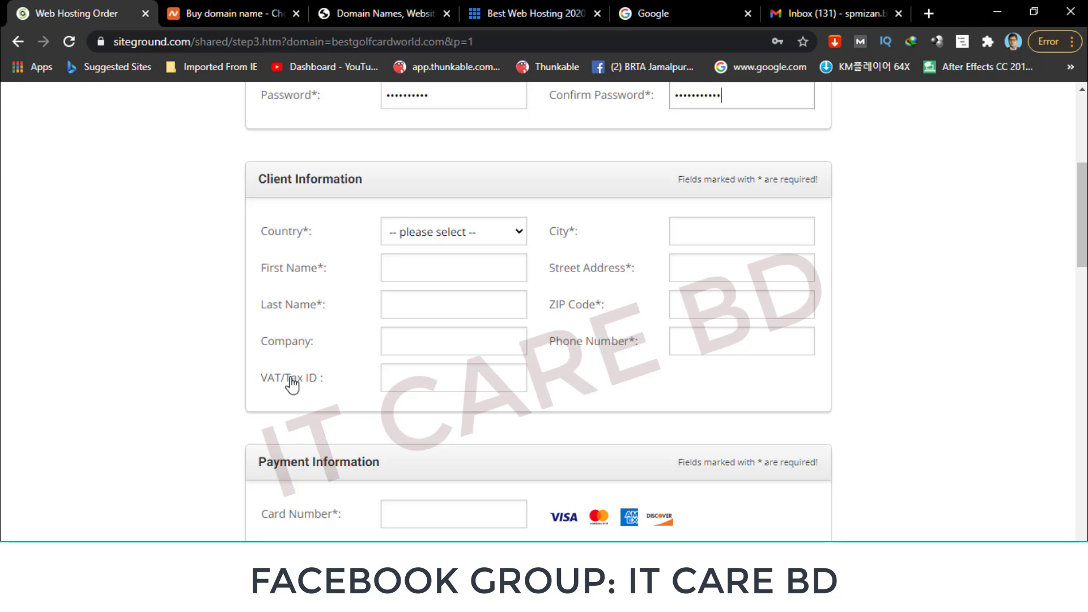
pyautogui.scroll(-2, 431, 383)
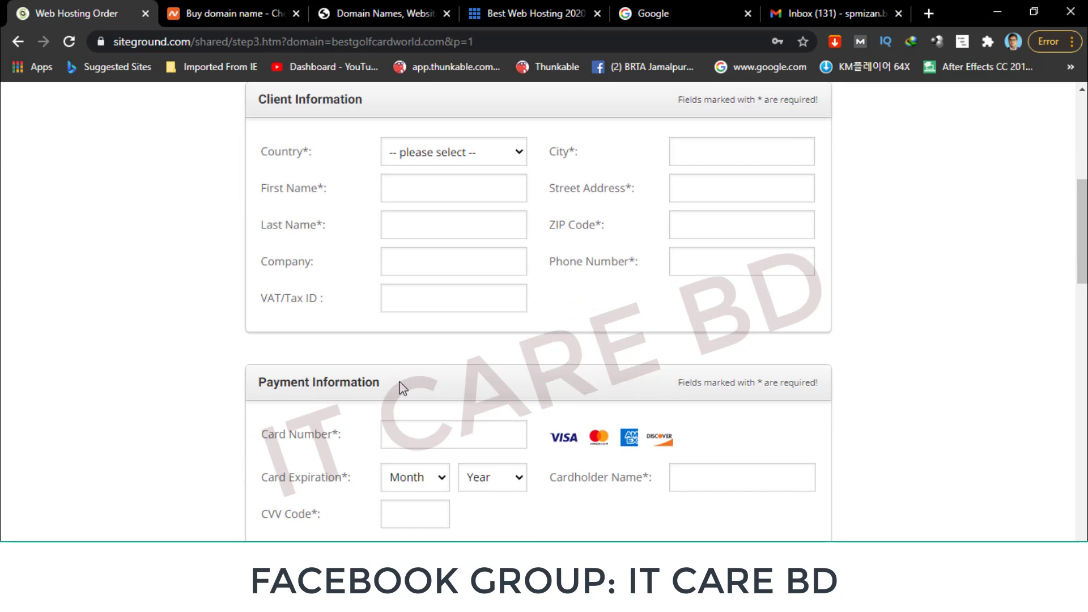
pyautogui.scroll(-4, 438, 436)
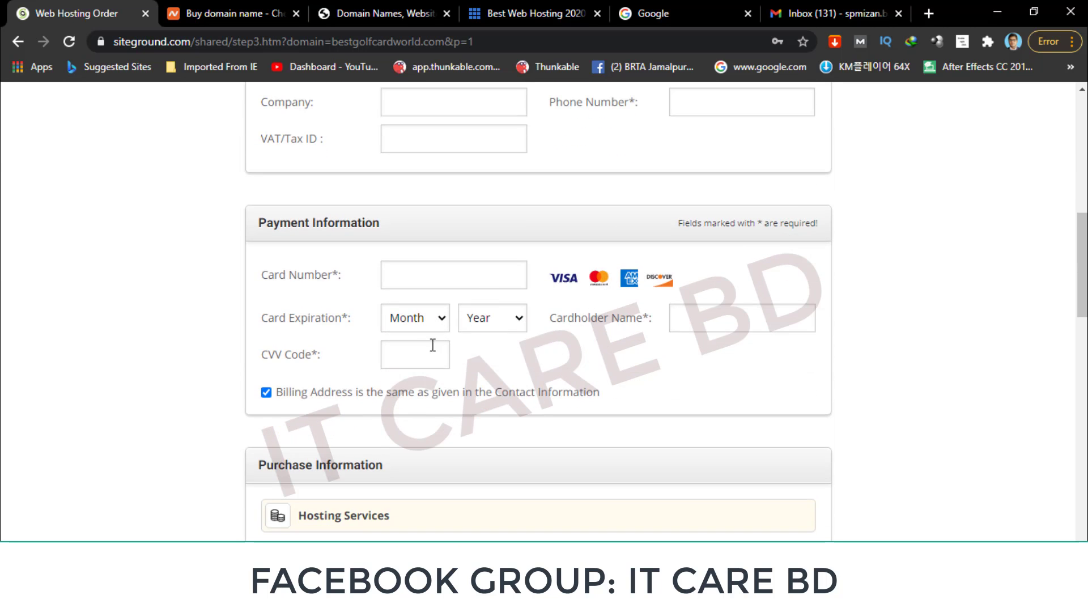
pyautogui.scroll(-4, 448, 343)
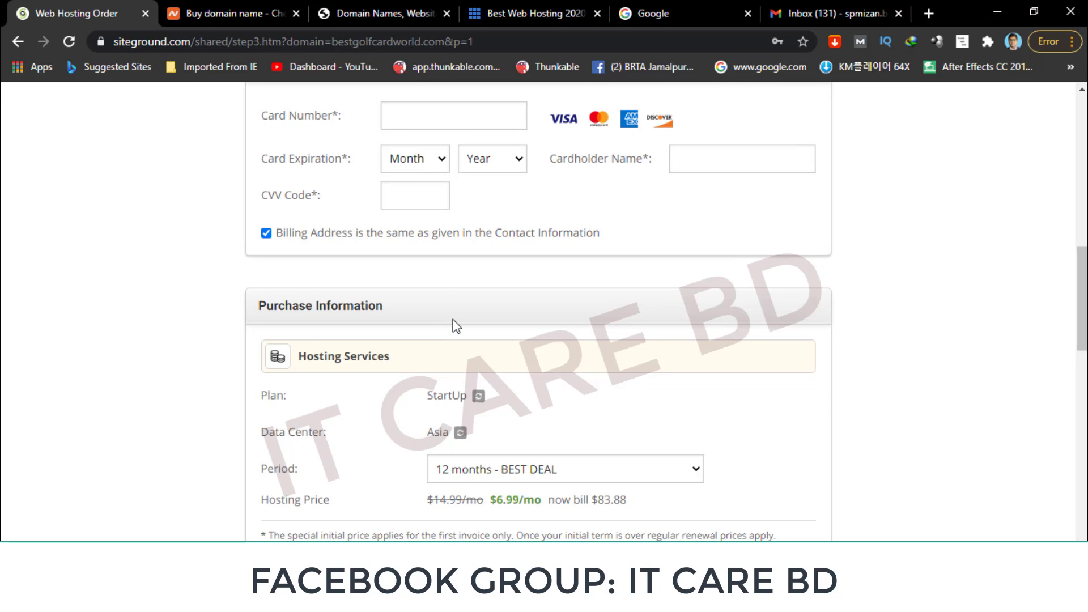
pyautogui.scroll(2, 451, 326)
pyautogui.scroll(-10, 454, 318)
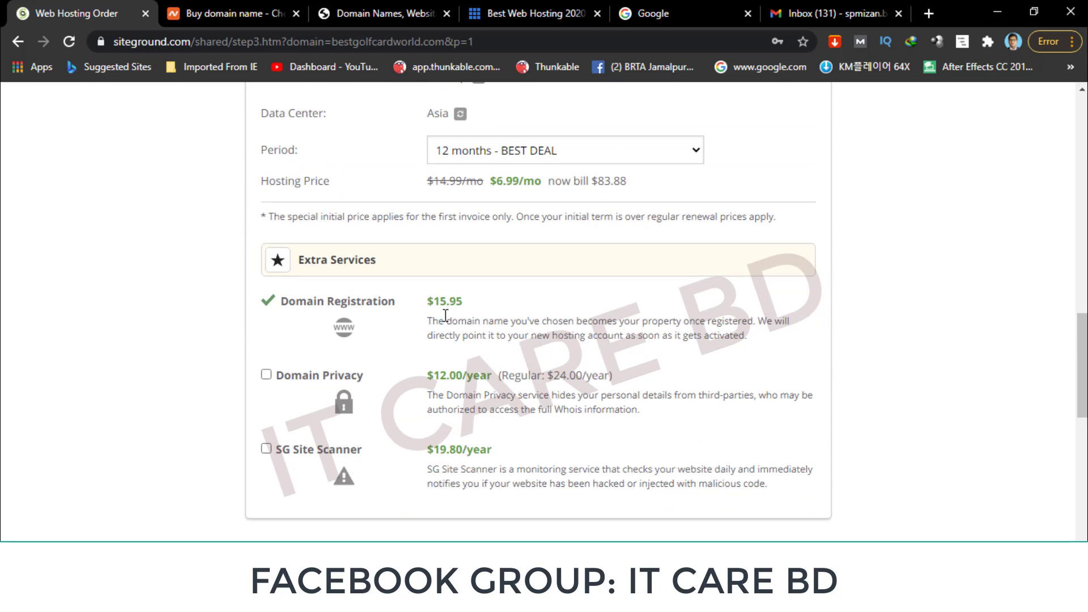
pyautogui.scroll(-2, 380, 320)
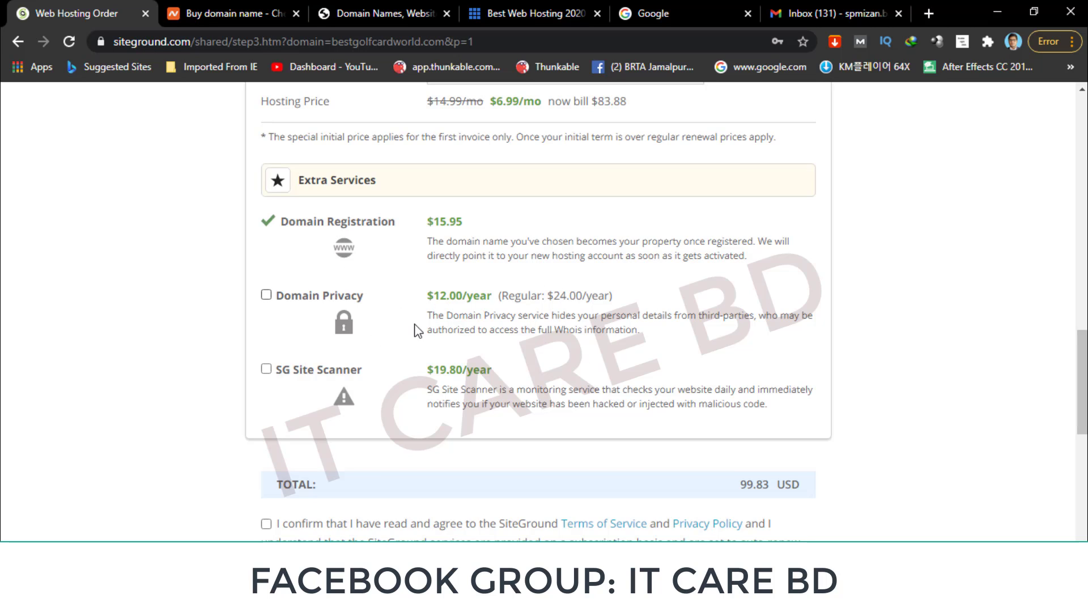
pyautogui.scroll(-3, 396, 357)
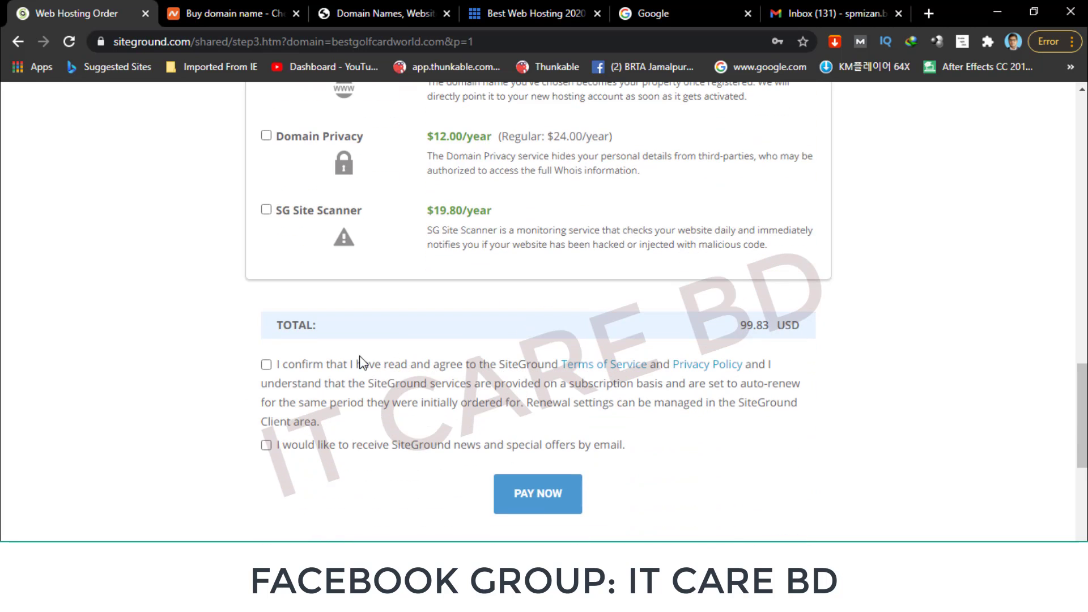
pyautogui.click(265, 364)
pyautogui.click(266, 445)
# Dismiss the Special Price offer popup.
pyautogui.scroll(1, 278, 233)
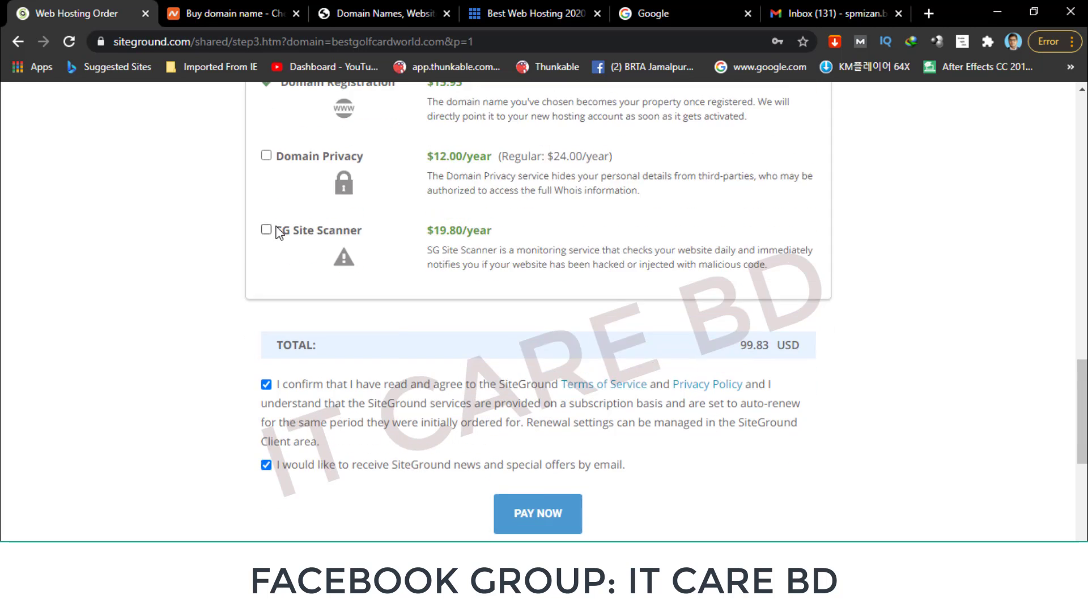
pyautogui.scroll(20, 278, 233)
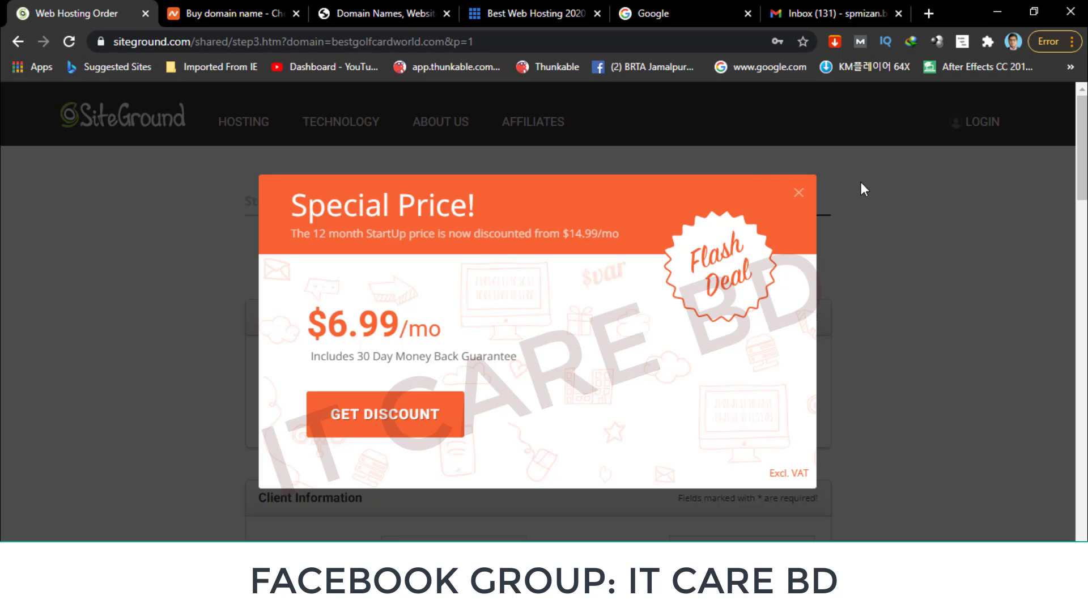
pyautogui.click(799, 194)
# On Namecheap, open Shared Hosting and view the Stellar, Stellar Plus and Stellar Business prices.
pyautogui.click(228, 13)
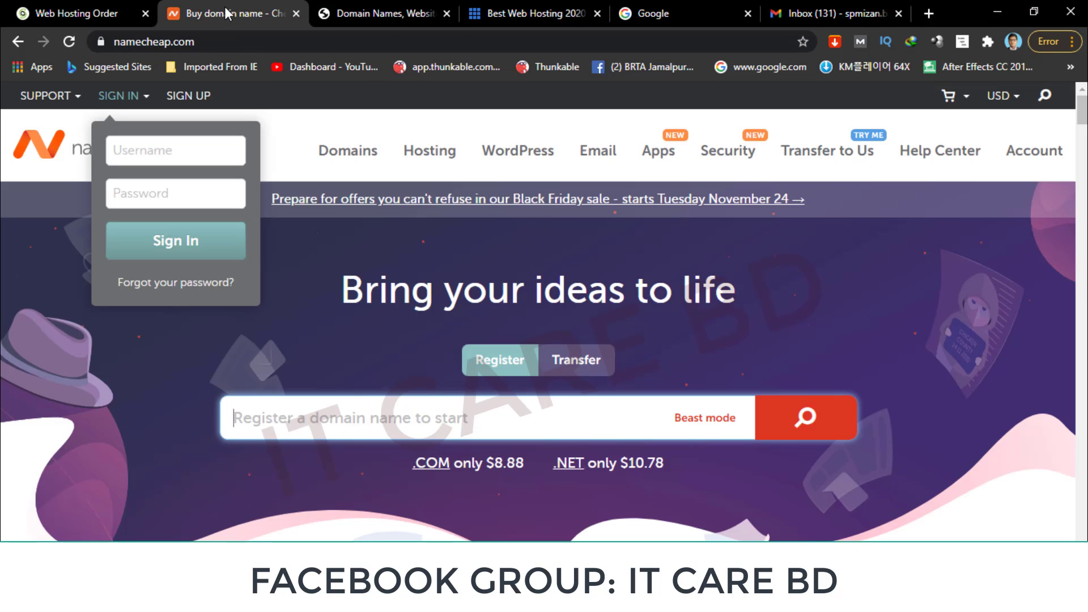
pyautogui.moveTo(442, 151)
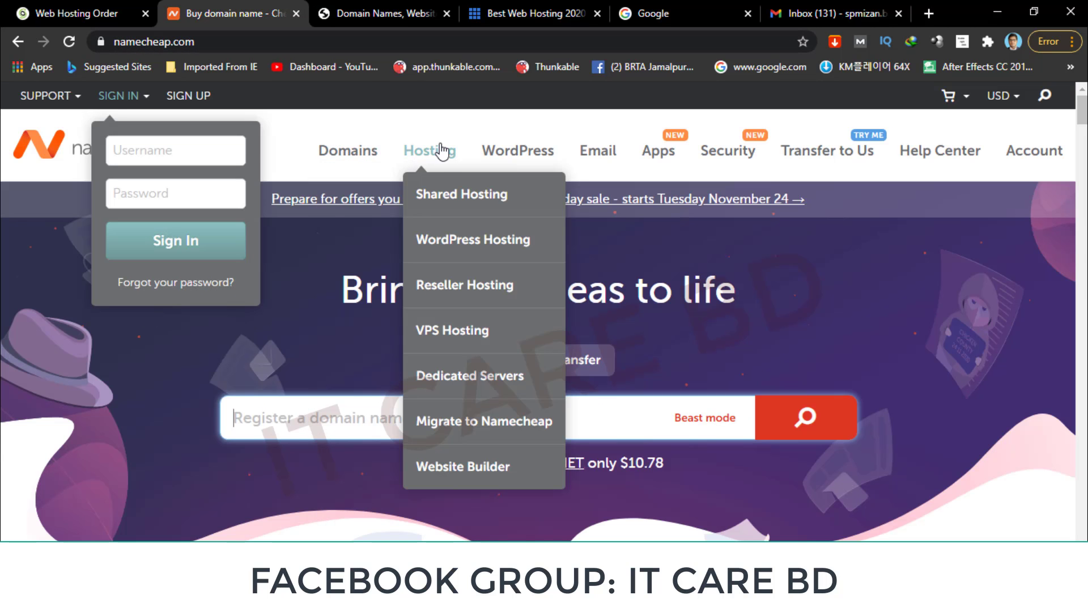
pyautogui.click(442, 199)
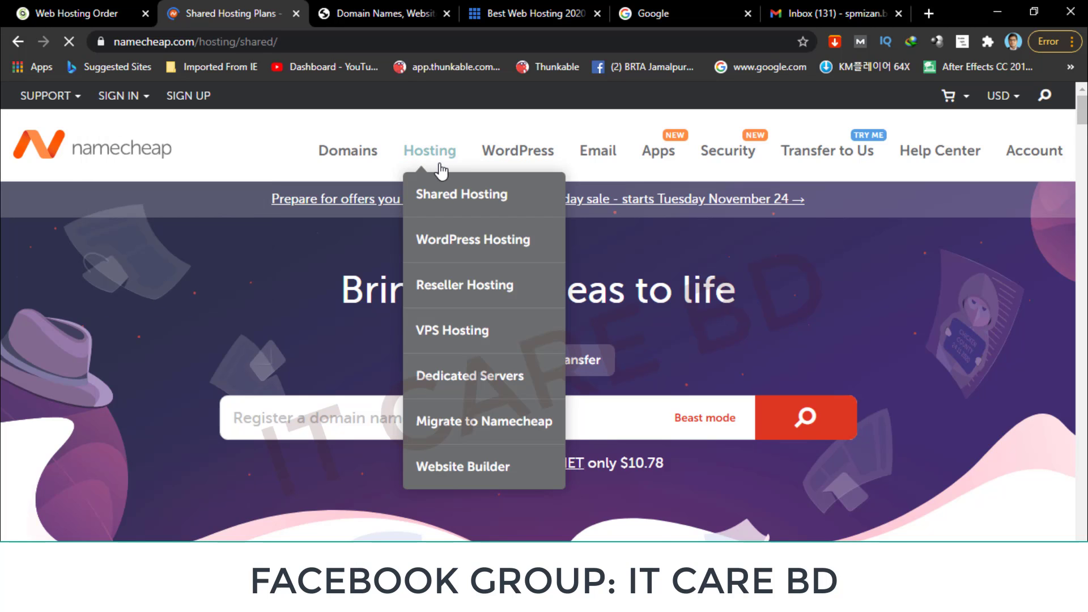
pyautogui.scroll(-5, 349, 306)
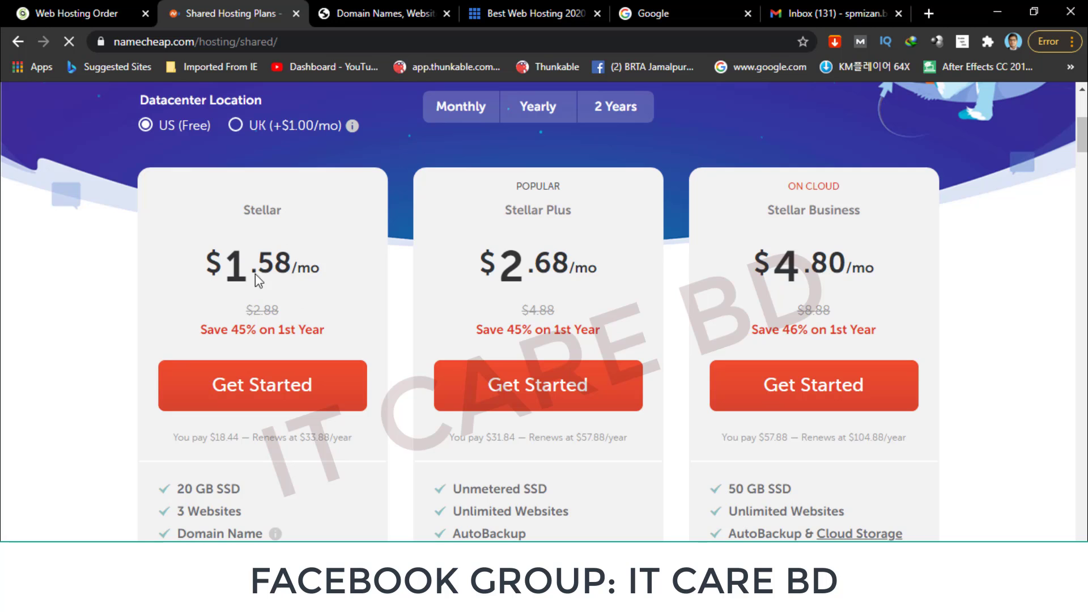
pyautogui.scroll(-3, 279, 317)
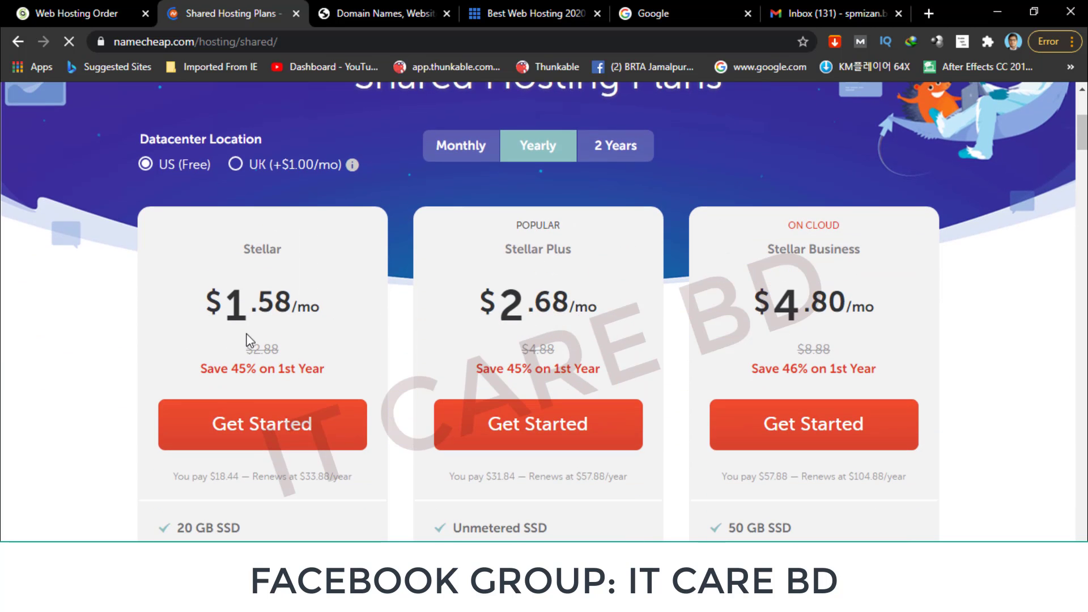
pyautogui.scroll(-2, 277, 349)
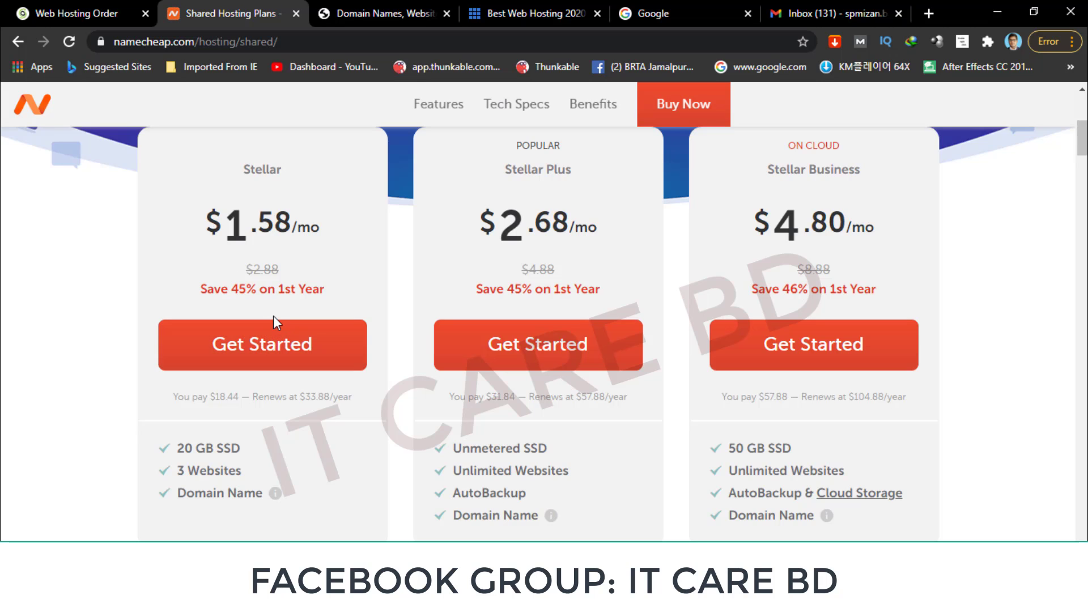
pyautogui.scroll(-3, 274, 317)
# Start an order for Namecheap's Stellar shared hosting plan.
pyautogui.click(256, 193)
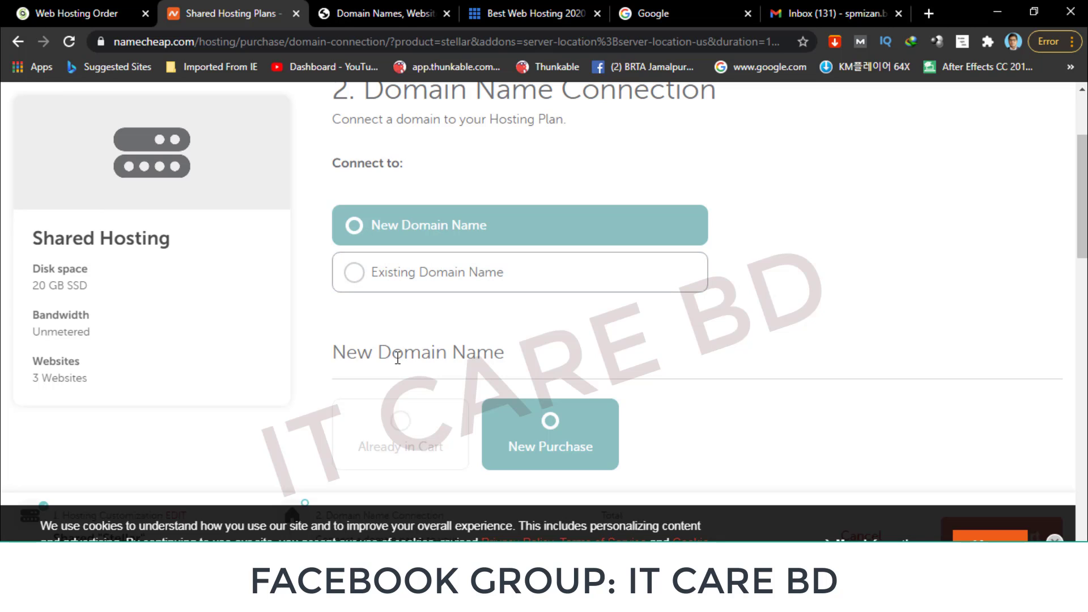
pyautogui.scroll(-3, 416, 348)
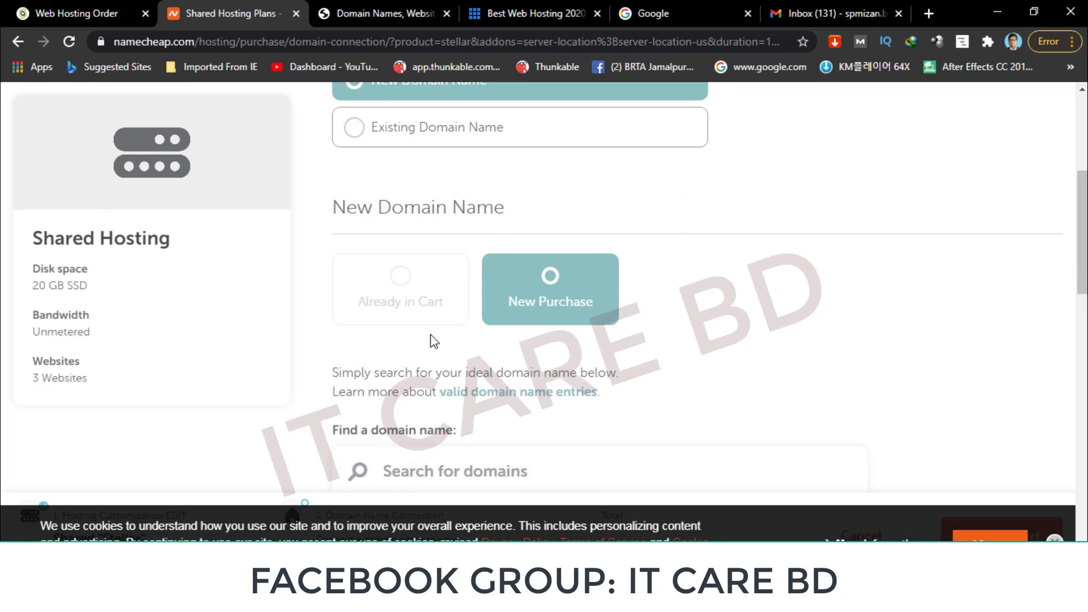
pyautogui.doubleClick(467, 195)
pyautogui.click(425, 195)
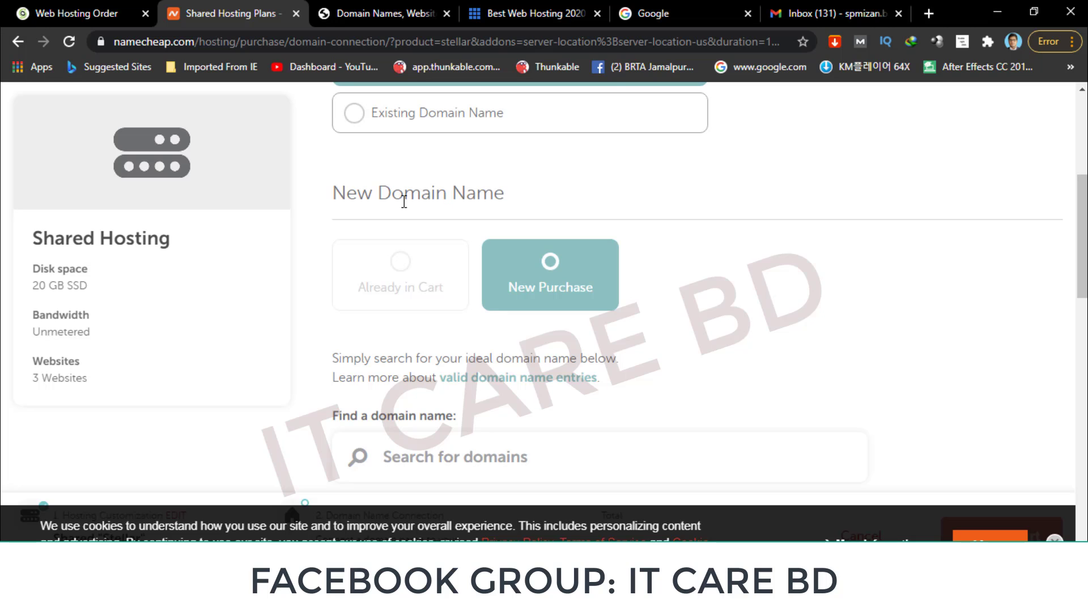
pyautogui.scroll(-2, 446, 279)
pyautogui.scroll(1, 498, 284)
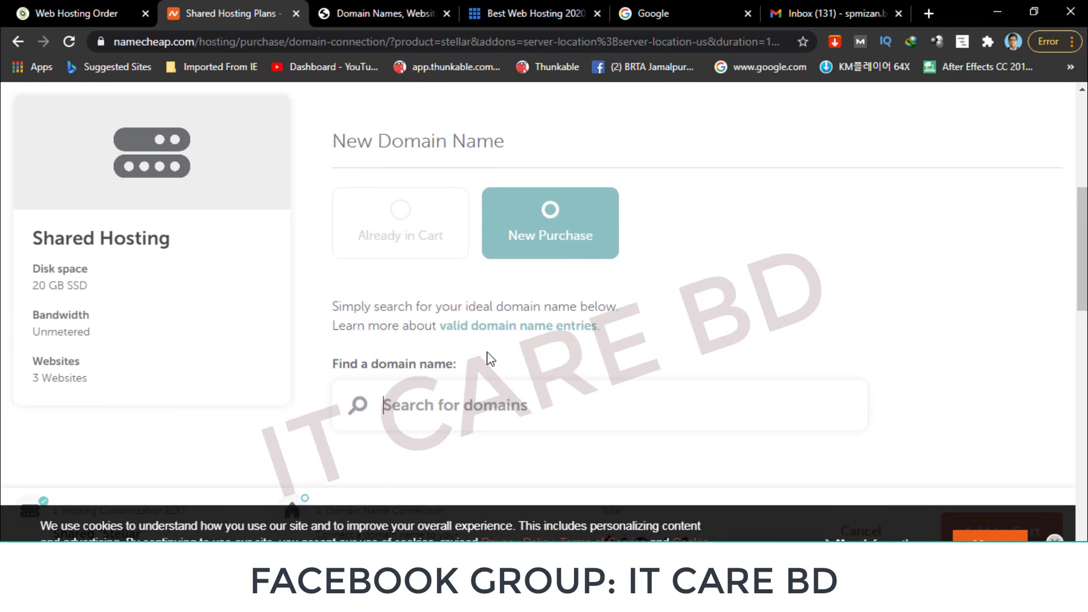
# Search for bestgoldcardcity.com and confirm it's available at $8.88/yr.
pyautogui.click(476, 404)
pyautogui.scroll(-1, 476, 403)
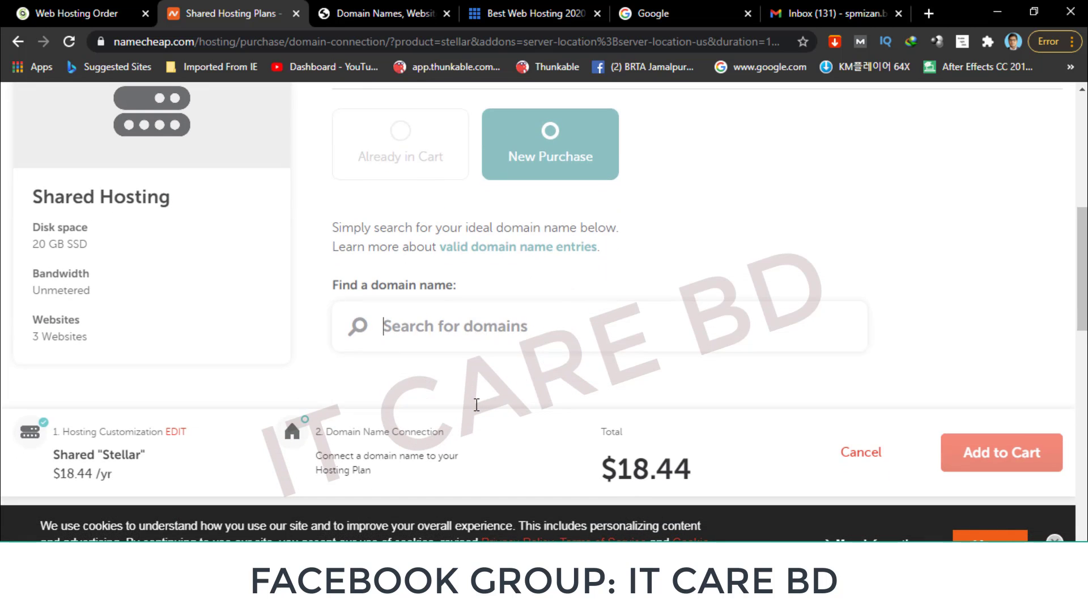
pyautogui.write('b')
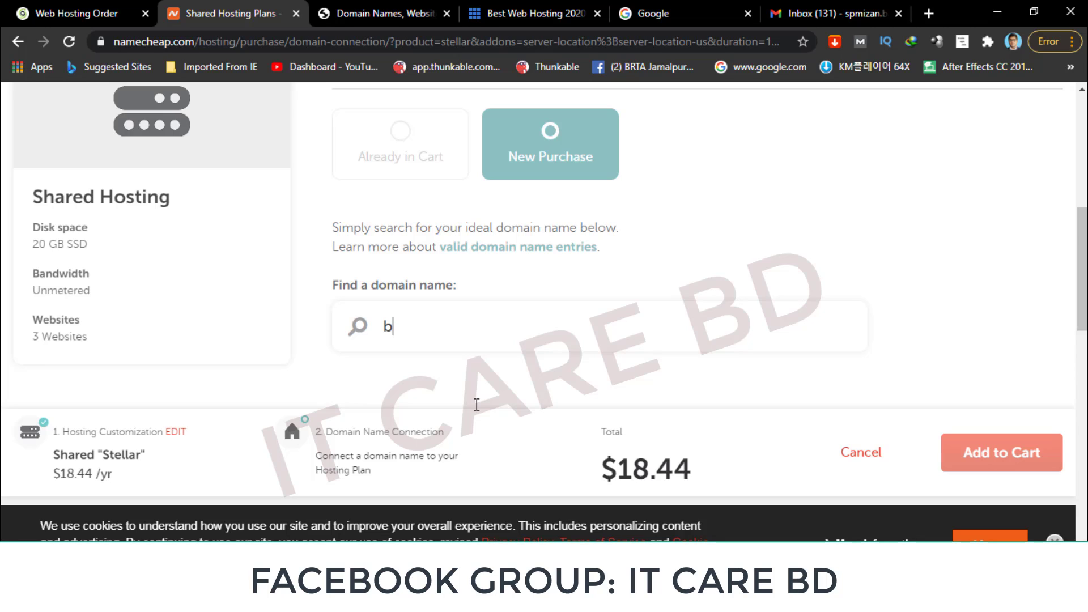
pyautogui.write('estc')
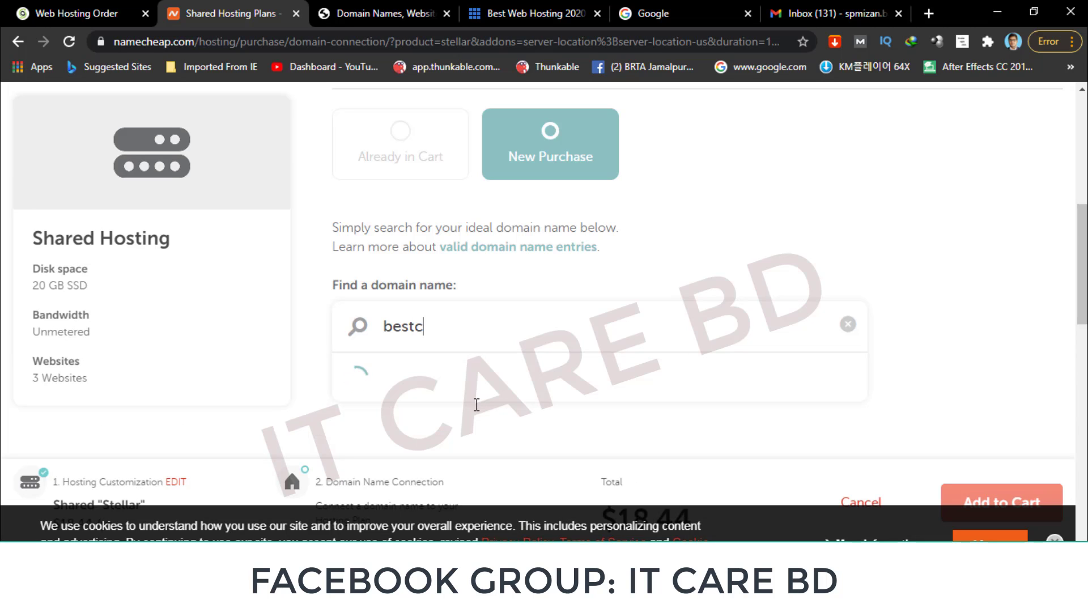
pyautogui.write('ard')
pyautogui.press('BackSpace')
pyautogui.press('BackSpace')
pyautogui.press('BackSpace')
pyautogui.press('BackSpace')
pyautogui.write('goldcard')
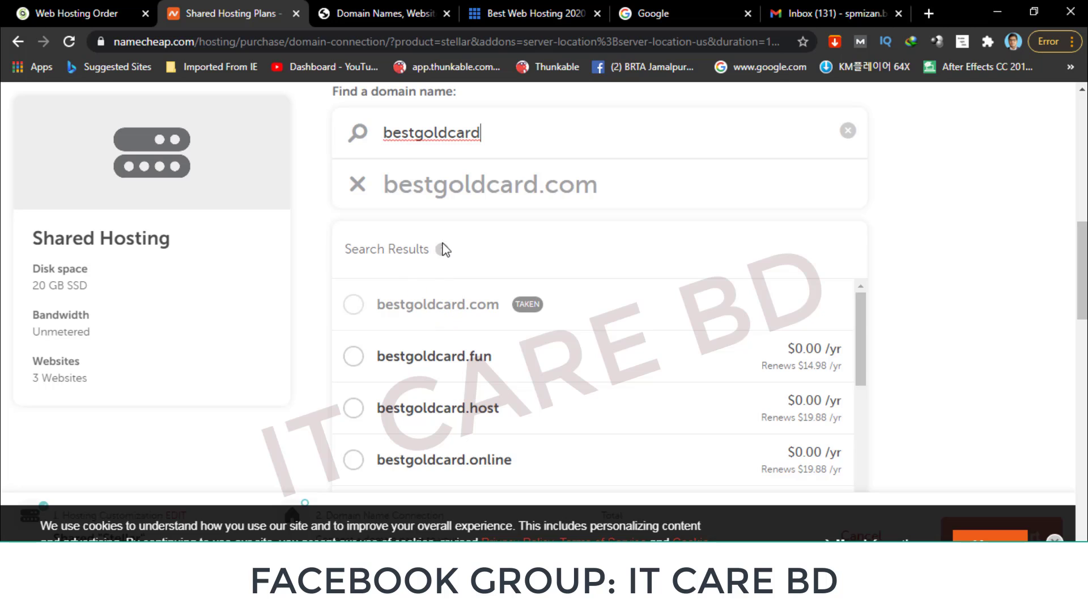
pyautogui.write('city')
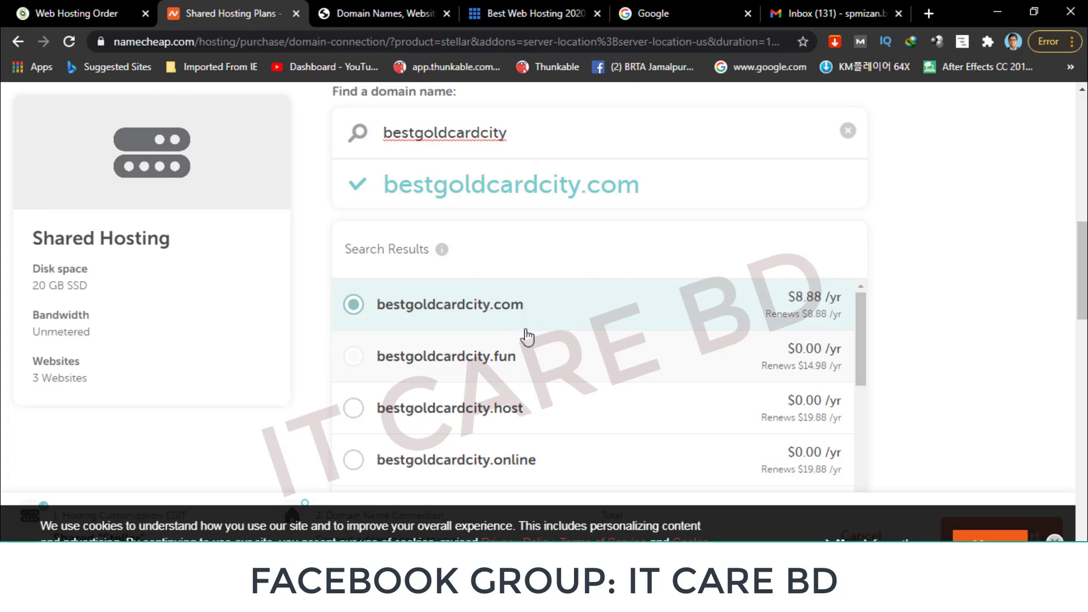
pyautogui.scroll(-3, 799, 326)
pyautogui.scroll(-6, 799, 326)
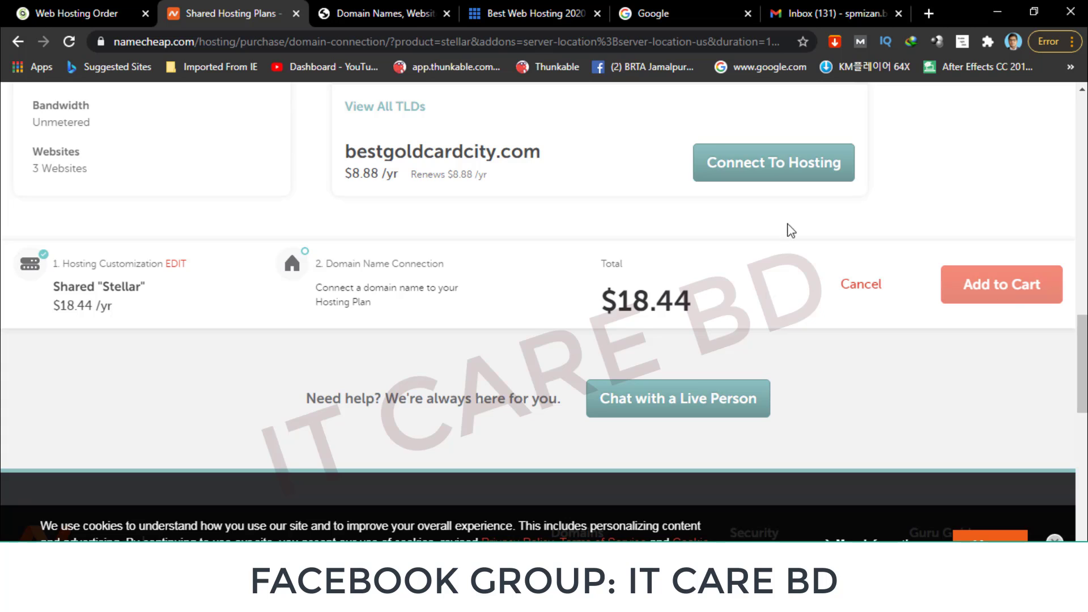
# Connect bestgoldcardcity.com to the Stellar plan and add both to the cart, subtotal $27.50.
pyautogui.click(768, 168)
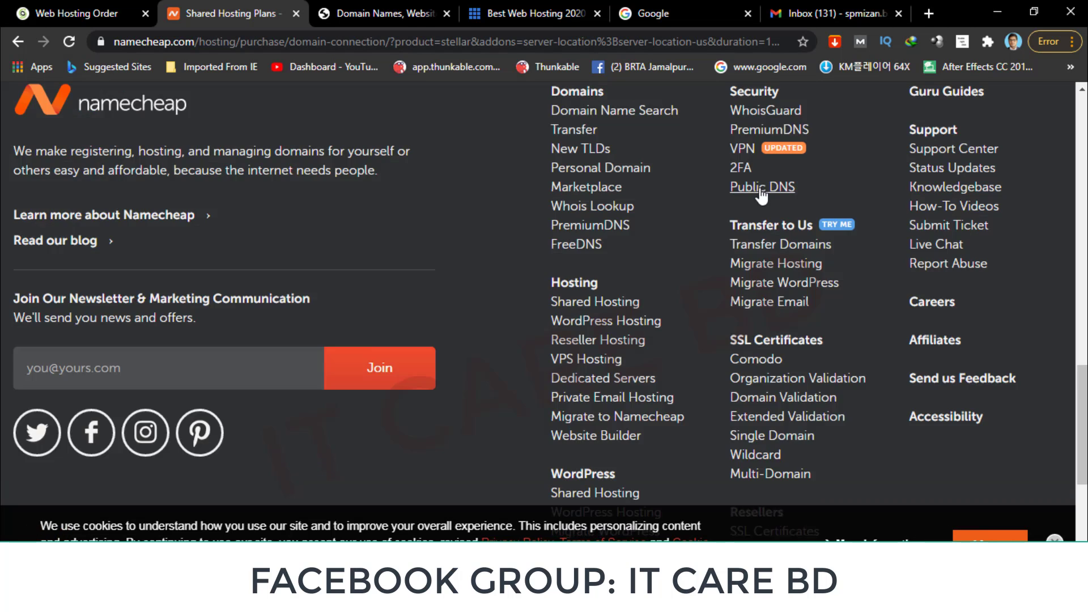
pyautogui.scroll(-1, 604, 243)
pyautogui.scroll(-1, 604, 247)
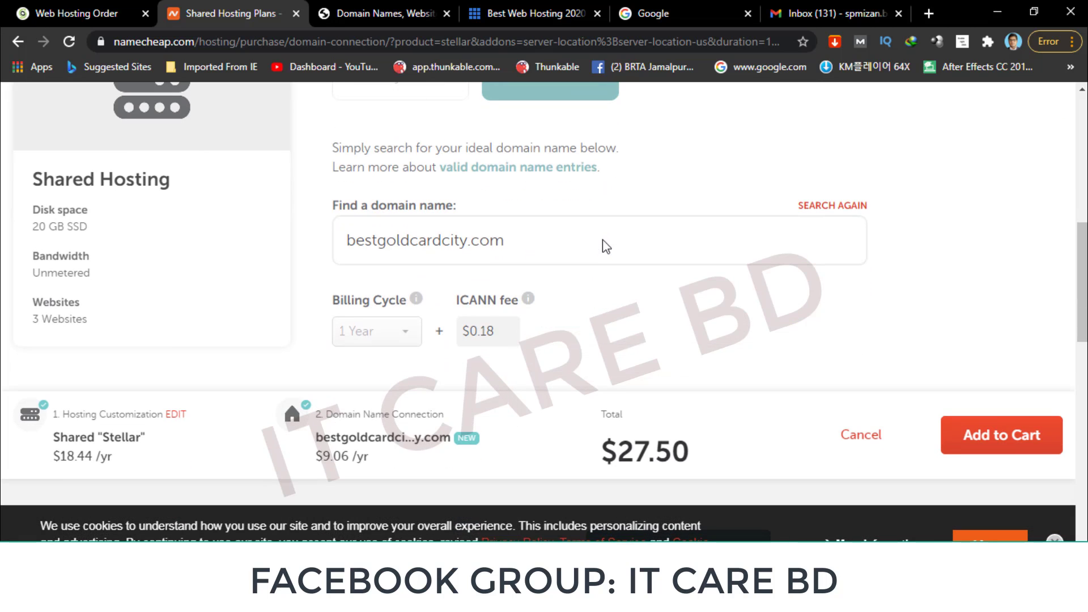
pyautogui.scroll(-1, 403, 310)
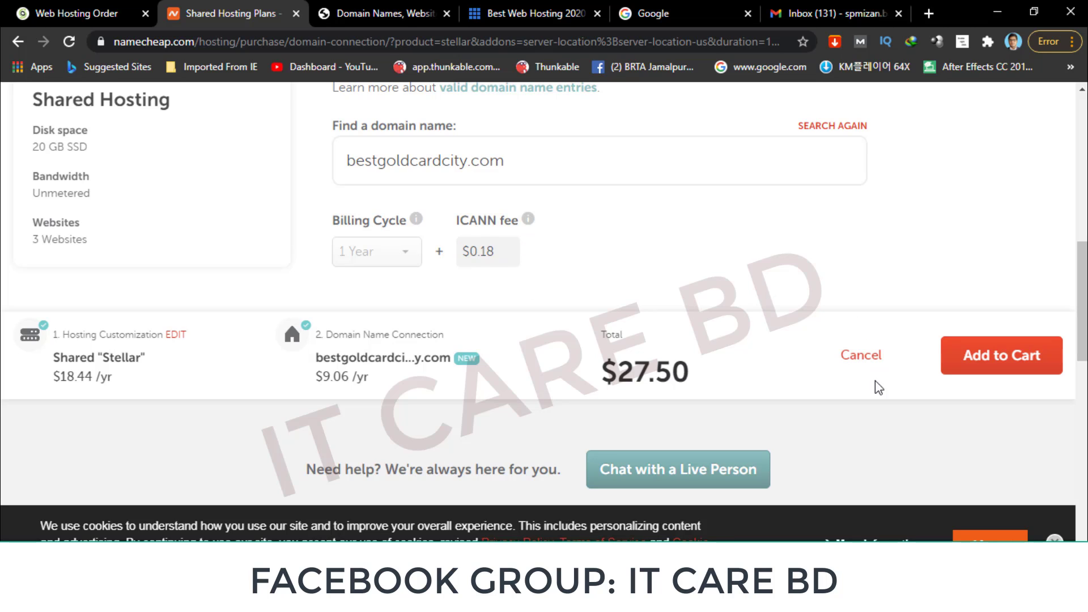
pyautogui.click(993, 374)
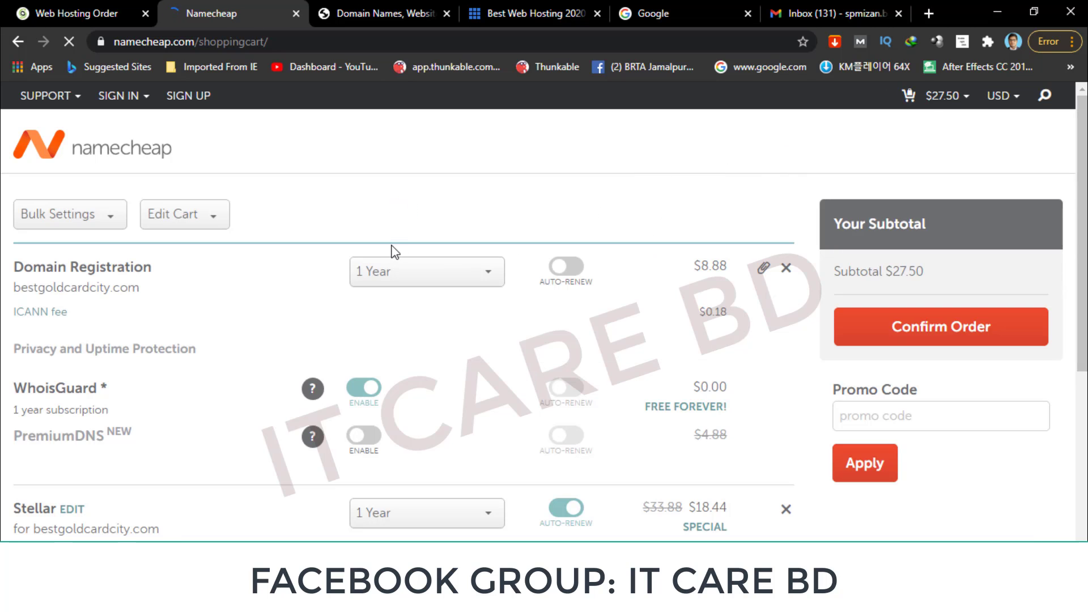
pyautogui.click(479, 281)
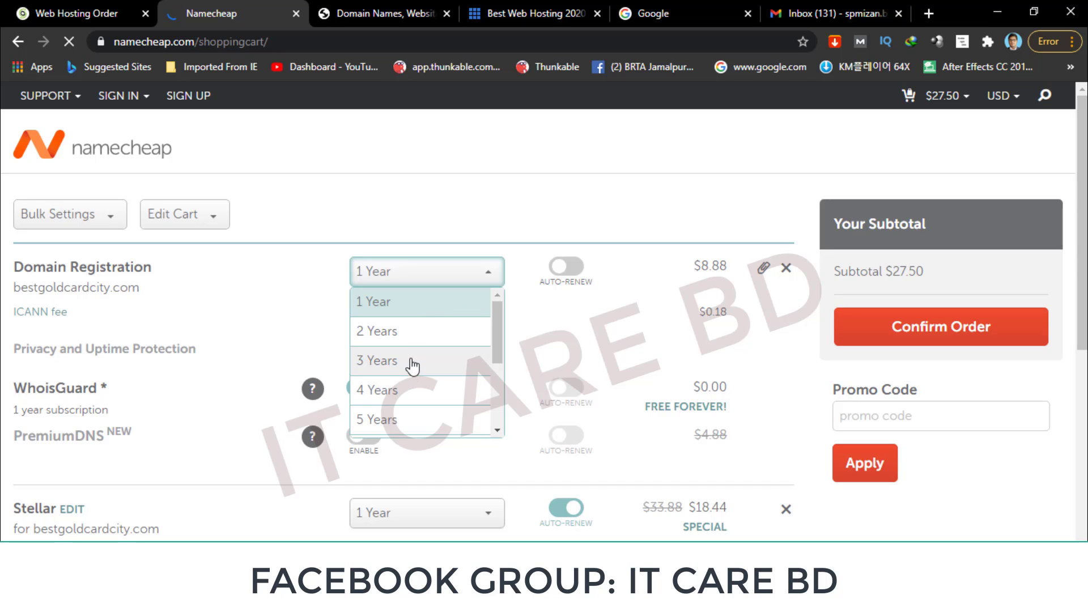
pyautogui.click(301, 318)
pyautogui.scroll(-3, 283, 334)
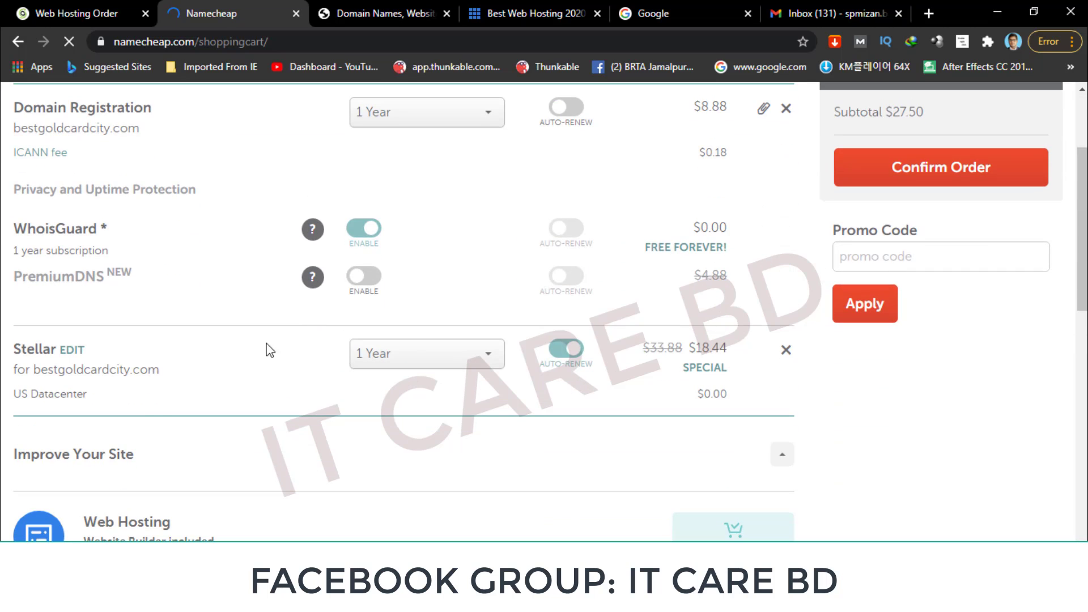
pyautogui.scroll(-1, 539, 351)
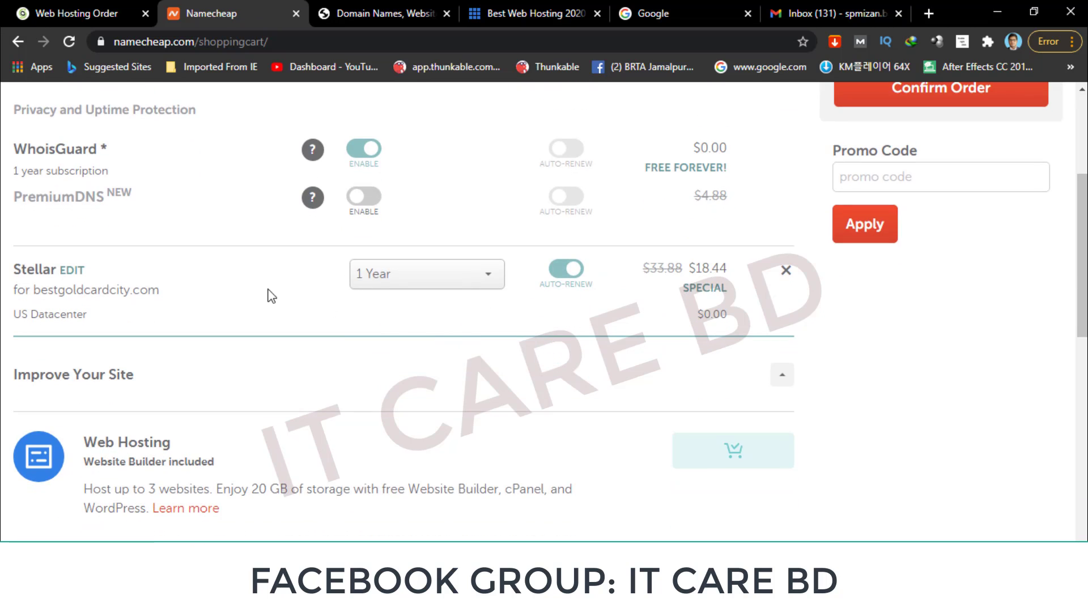
pyautogui.click(481, 281)
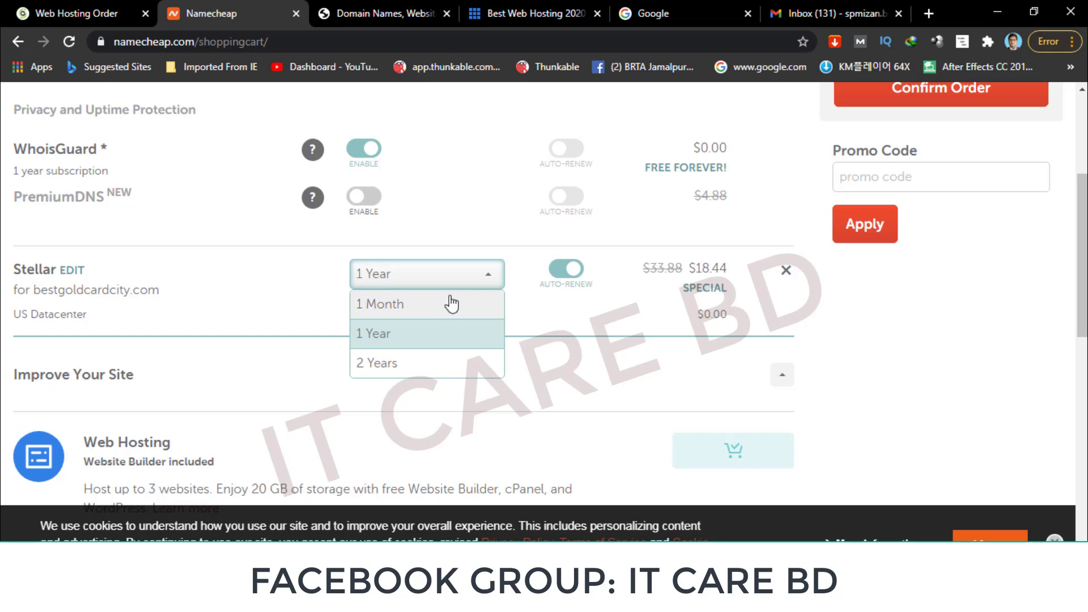
pyautogui.click(616, 367)
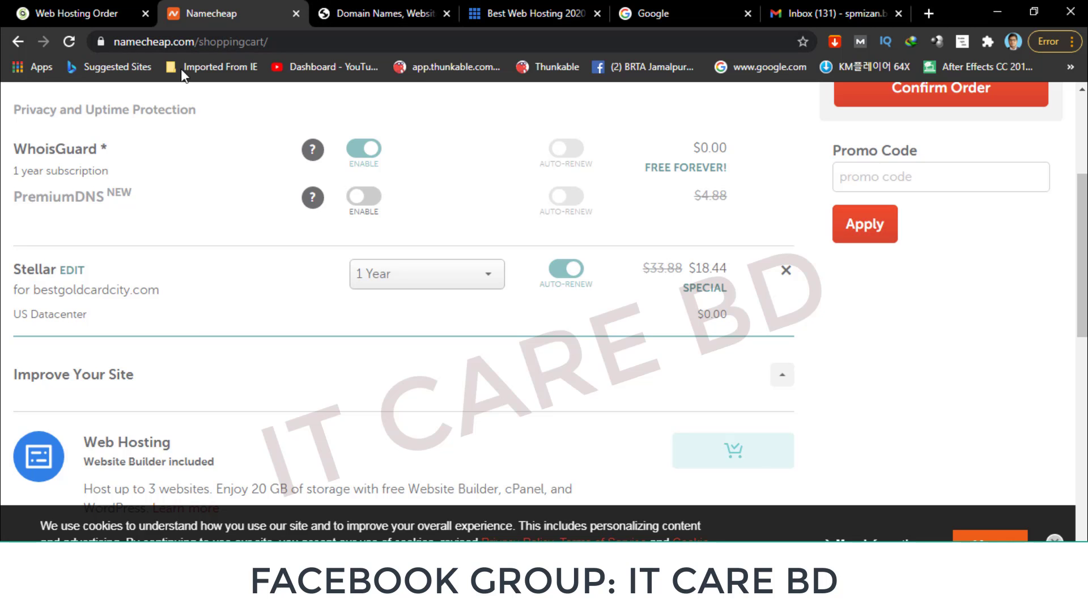
pyautogui.scroll(4, 166, 134)
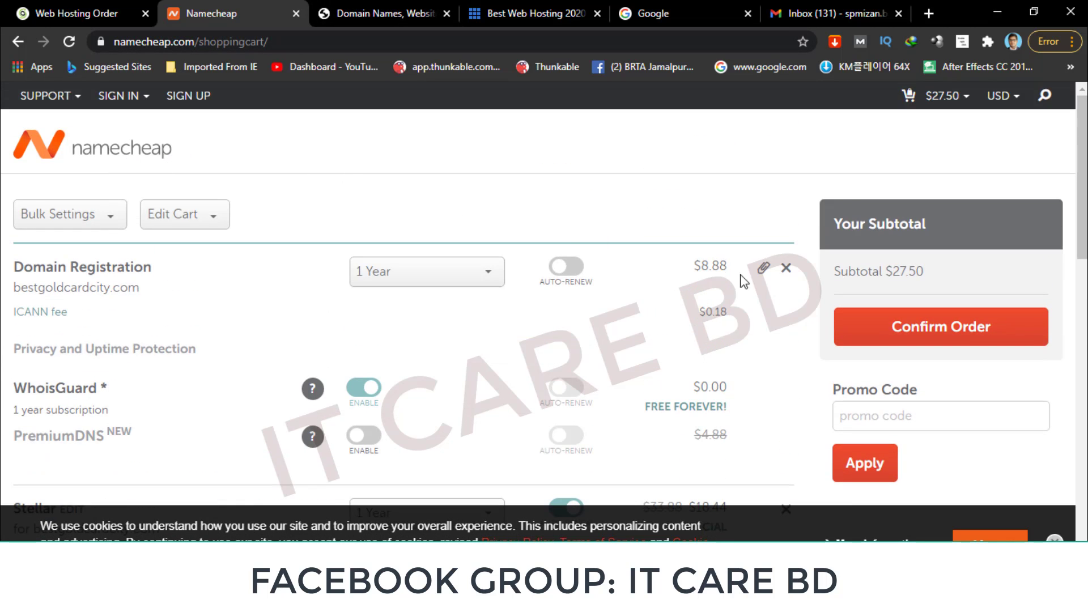
pyautogui.scroll(-2, 893, 285)
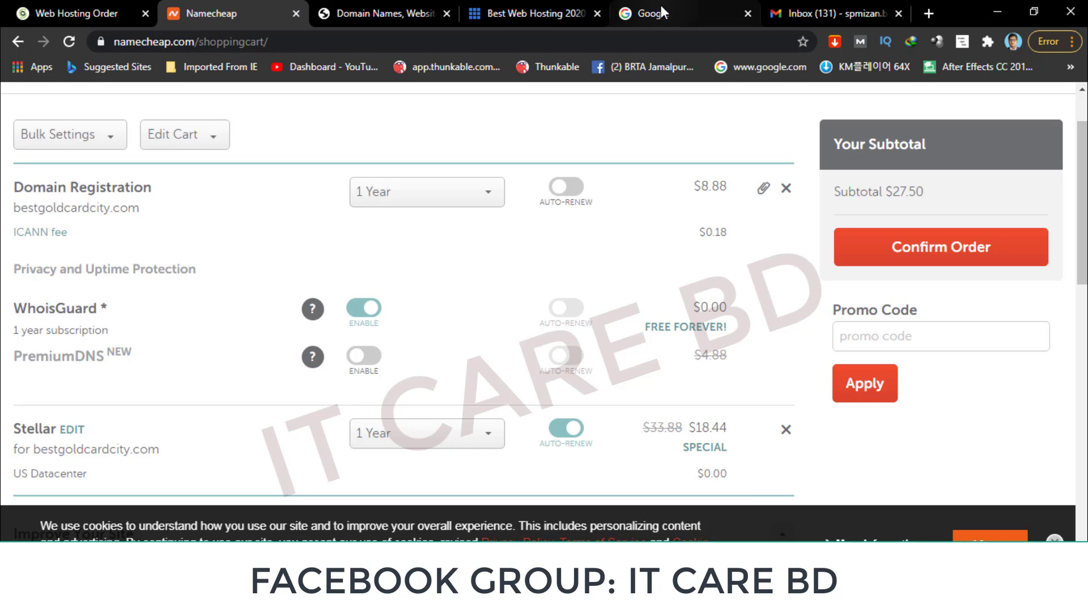
# Switch to the Google tab and type 'bangladesh domain' into the search box.
pyautogui.click(657, 16)
pyautogui.click(448, 319)
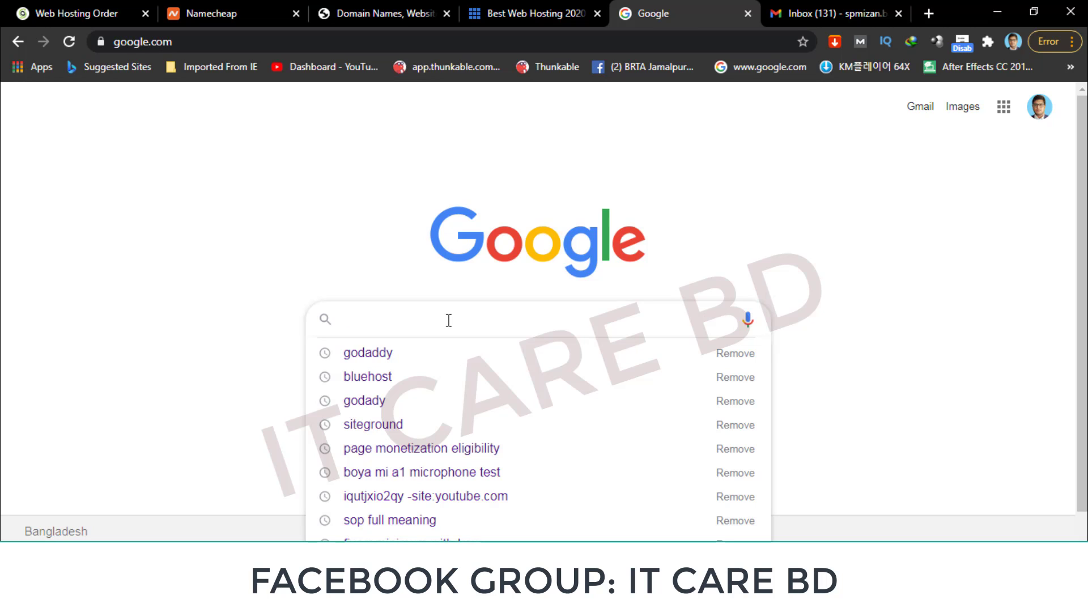
pyautogui.write('ba')
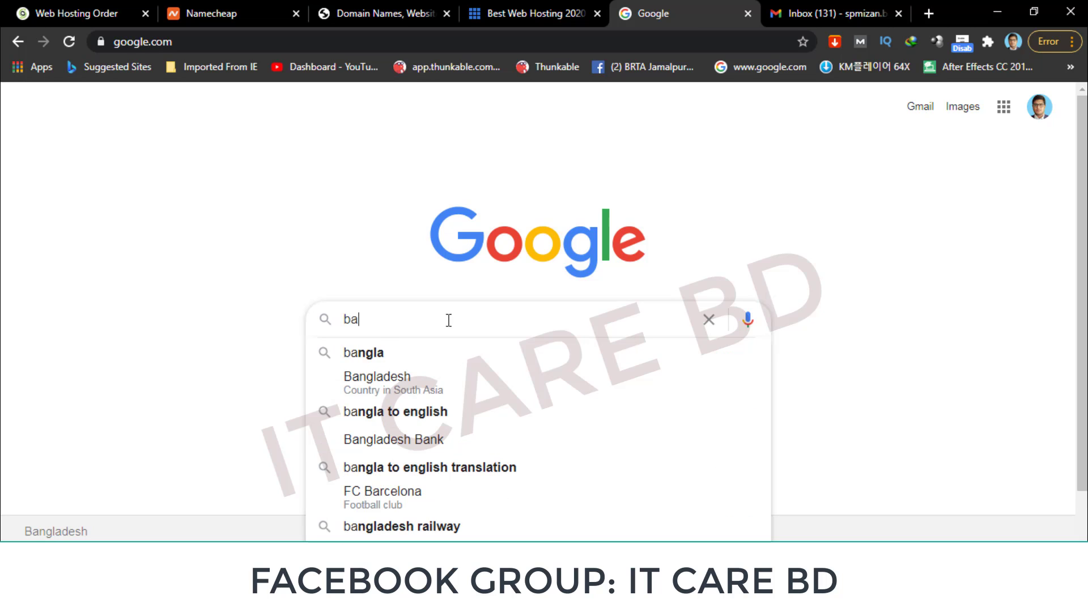
pyautogui.write('nglad')
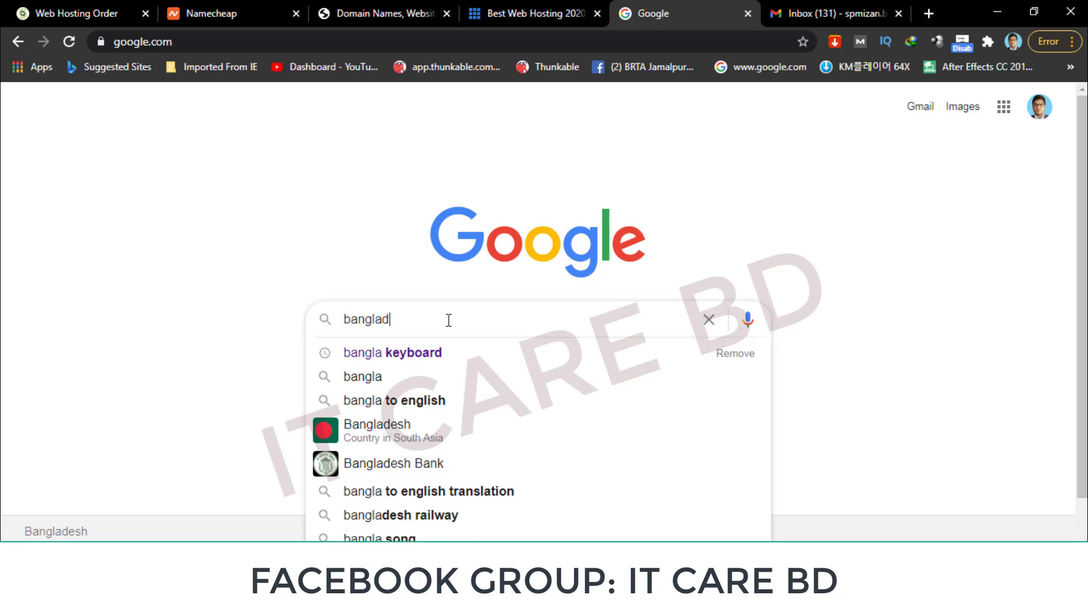
pyautogui.write('esh d')
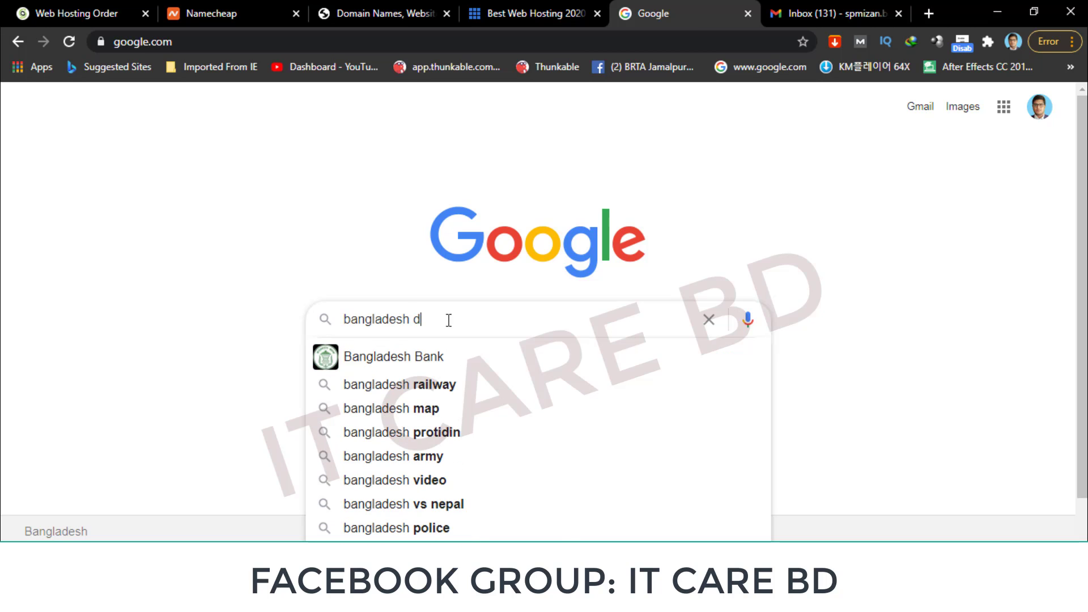
pyautogui.write('omain')
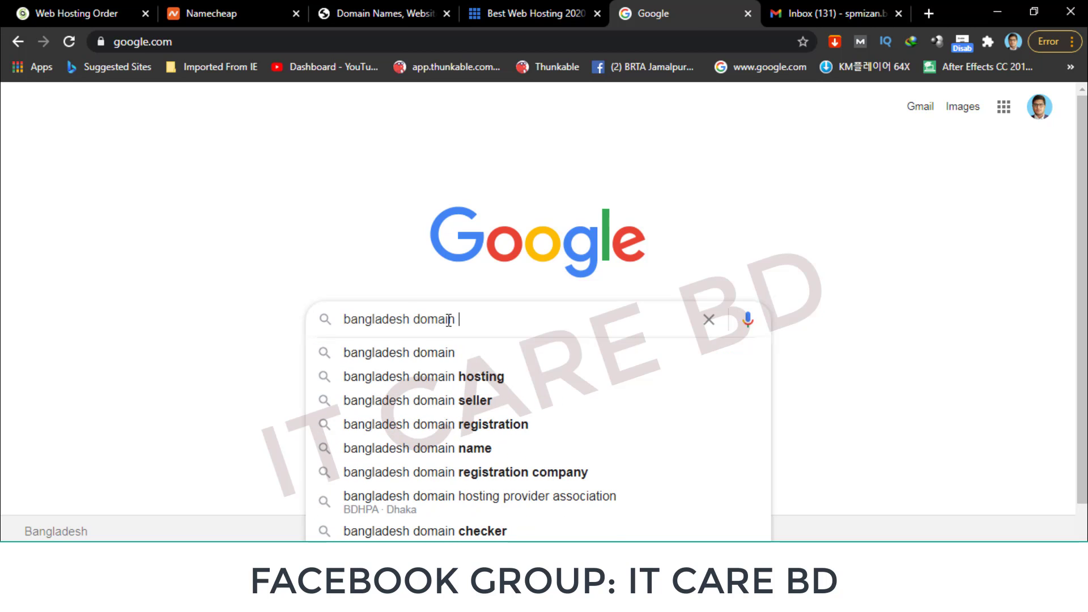
# Search 'bangladesh domain hosting' and scroll through providers like StarHOST BD and Dianahost.
pyautogui.click(460, 359)
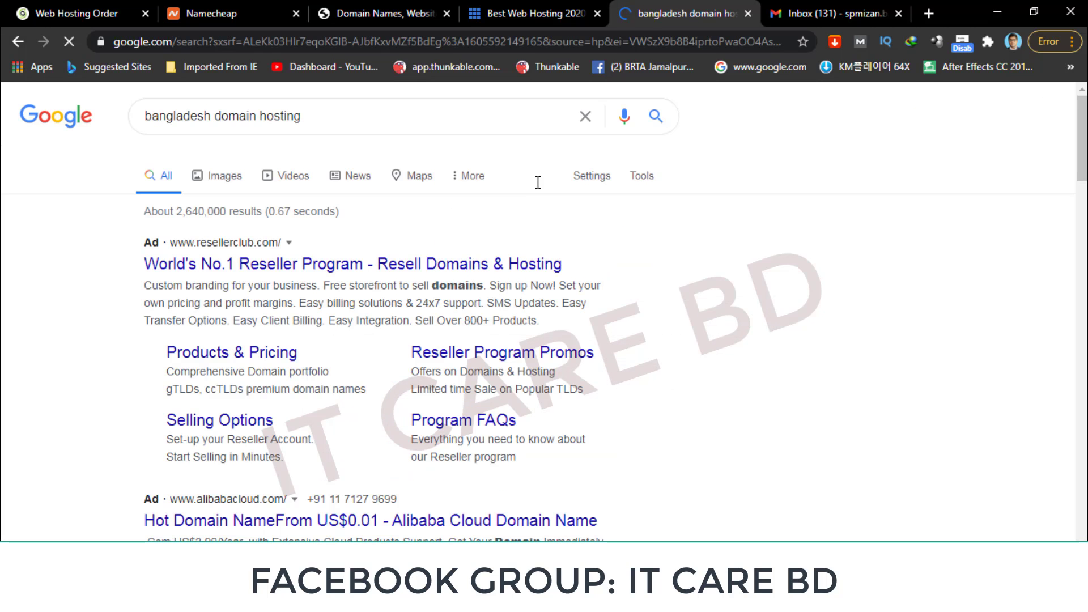
pyautogui.scroll(-1, 193, 300)
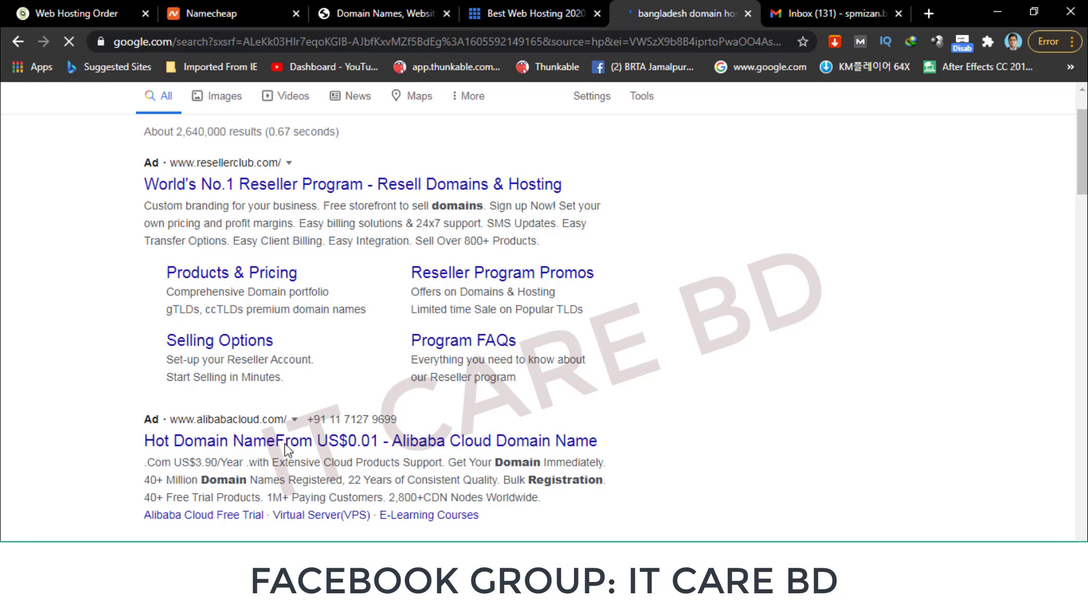
pyautogui.scroll(-4, 267, 448)
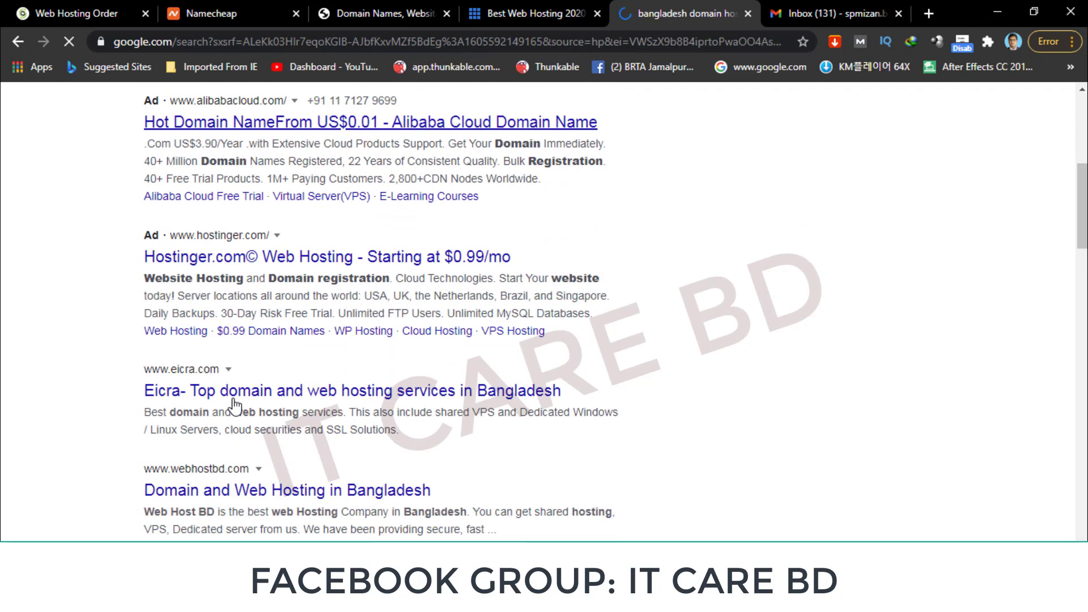
pyautogui.scroll(-1, 232, 404)
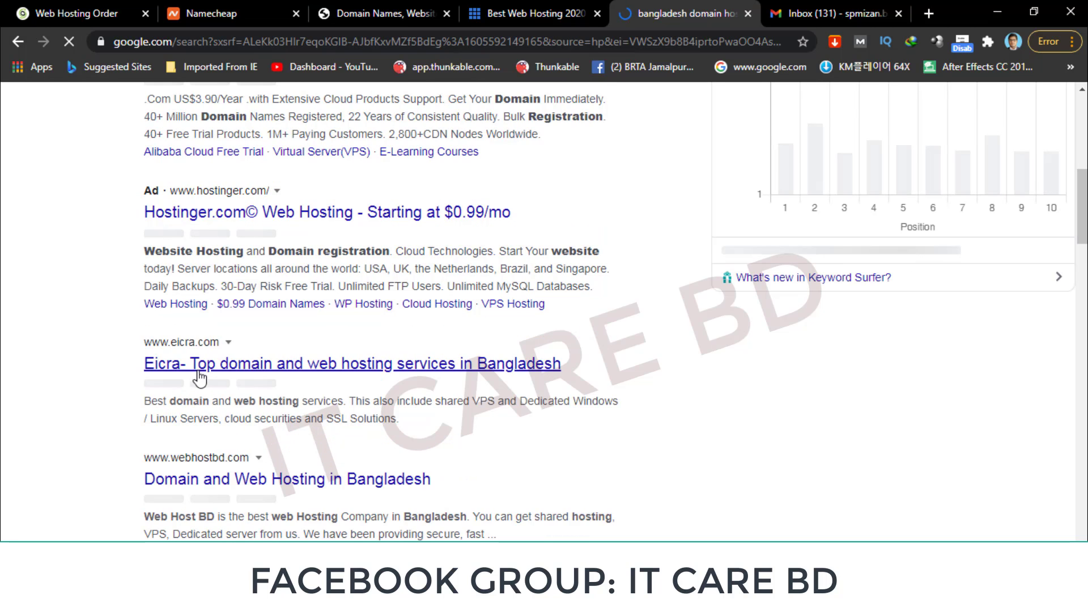
pyautogui.scroll(-10, 198, 382)
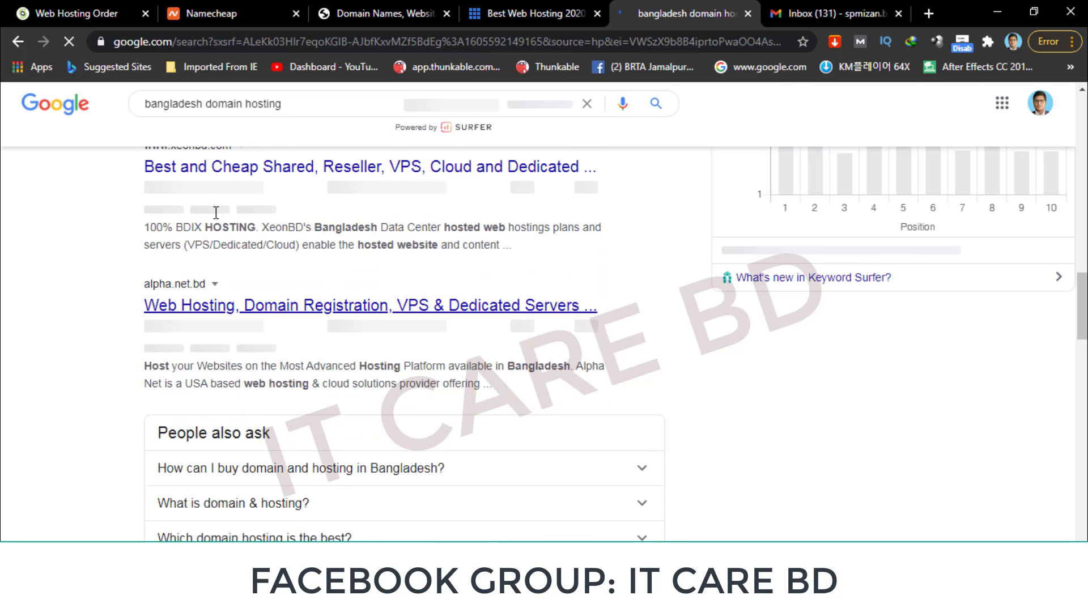
pyautogui.scroll(-3, 186, 377)
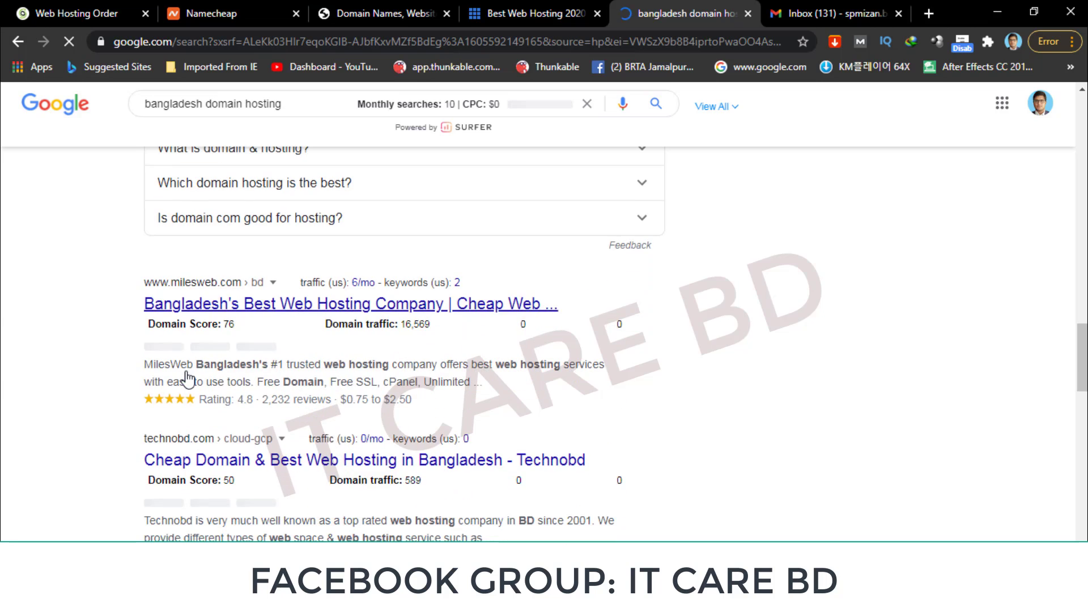
pyautogui.scroll(-2, 189, 374)
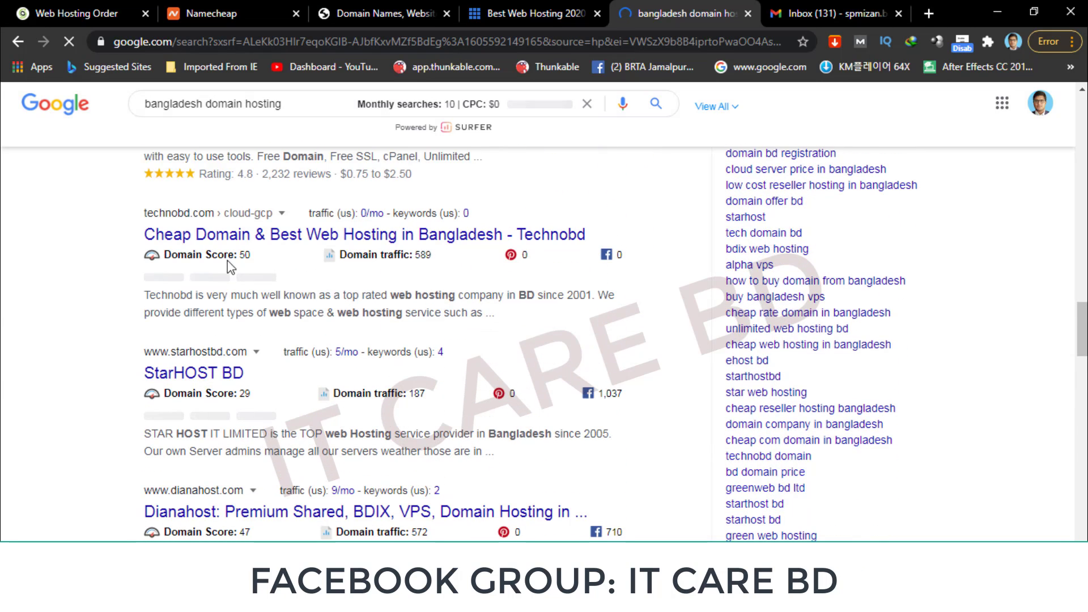
pyautogui.scroll(-3, 255, 450)
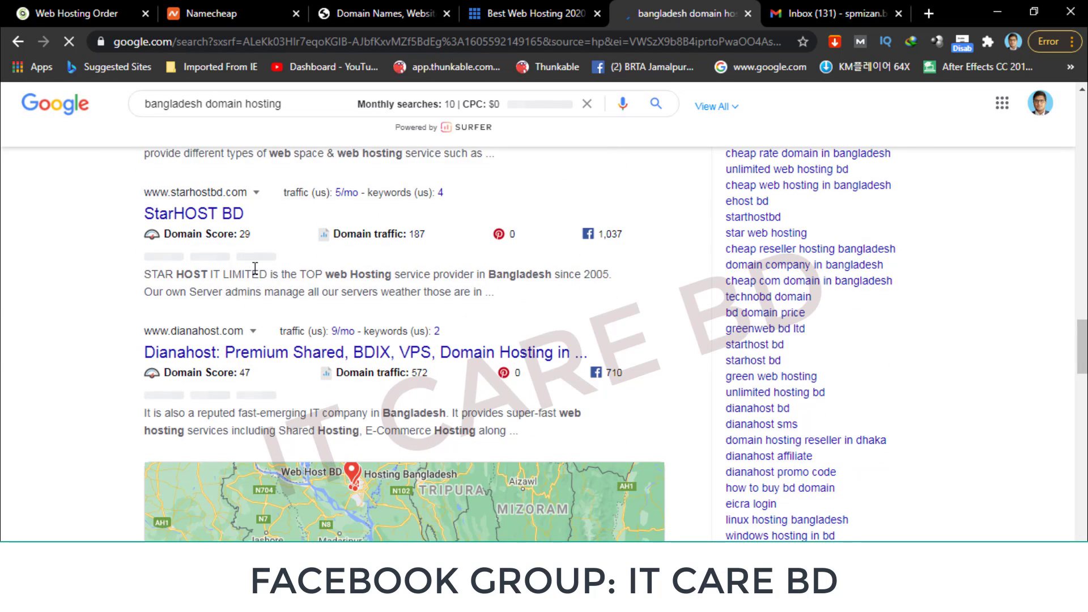
pyautogui.scroll(-1, 340, 396)
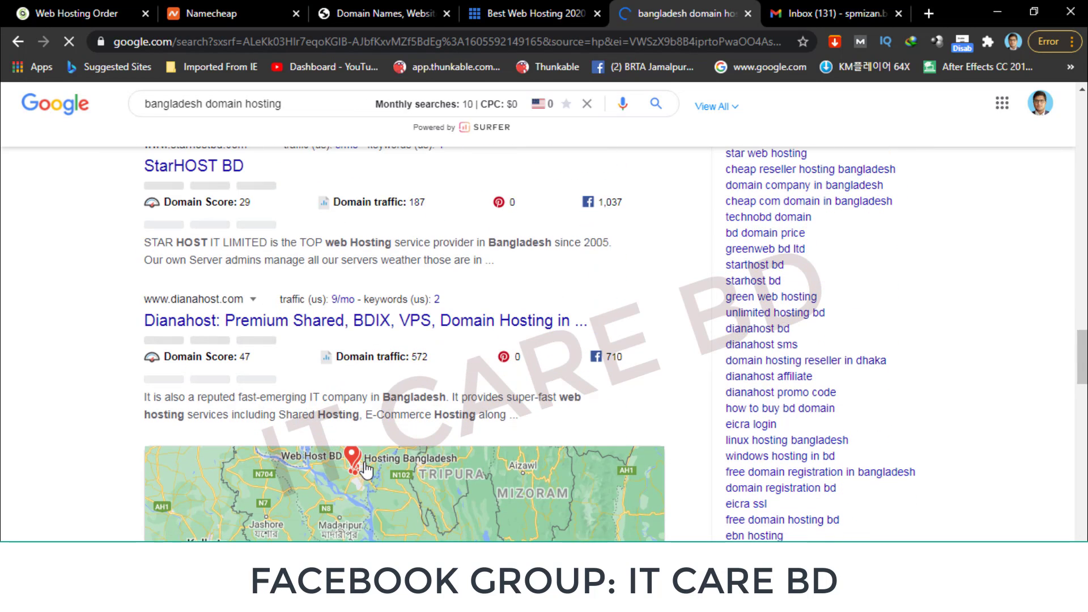